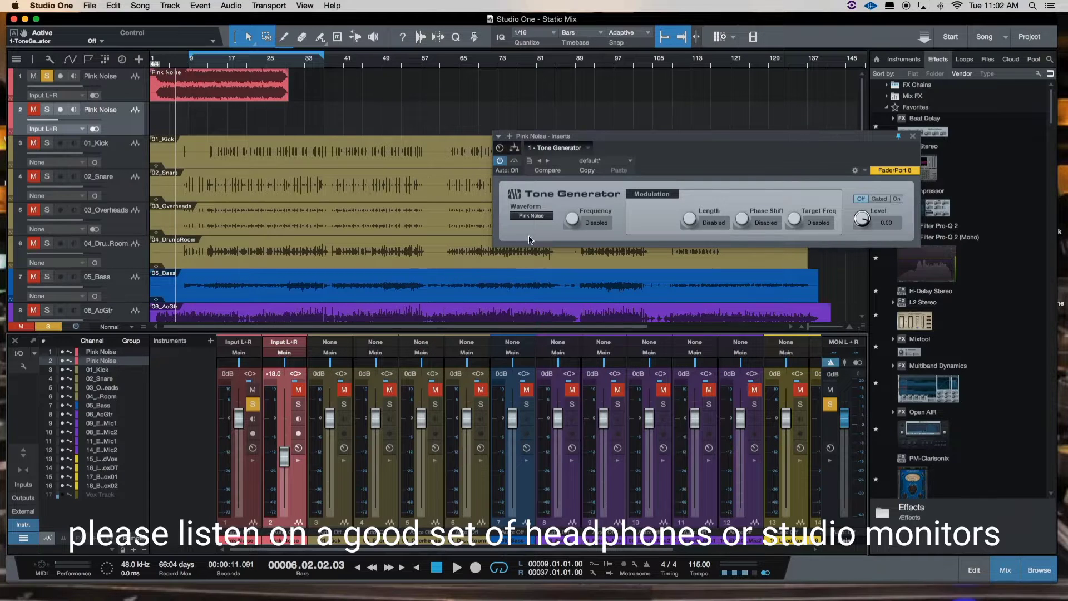
Set the Tone Generator's waveform to White Noise and switch the generator on and off
{"action": "left_click", "coordinate": [531, 217]}
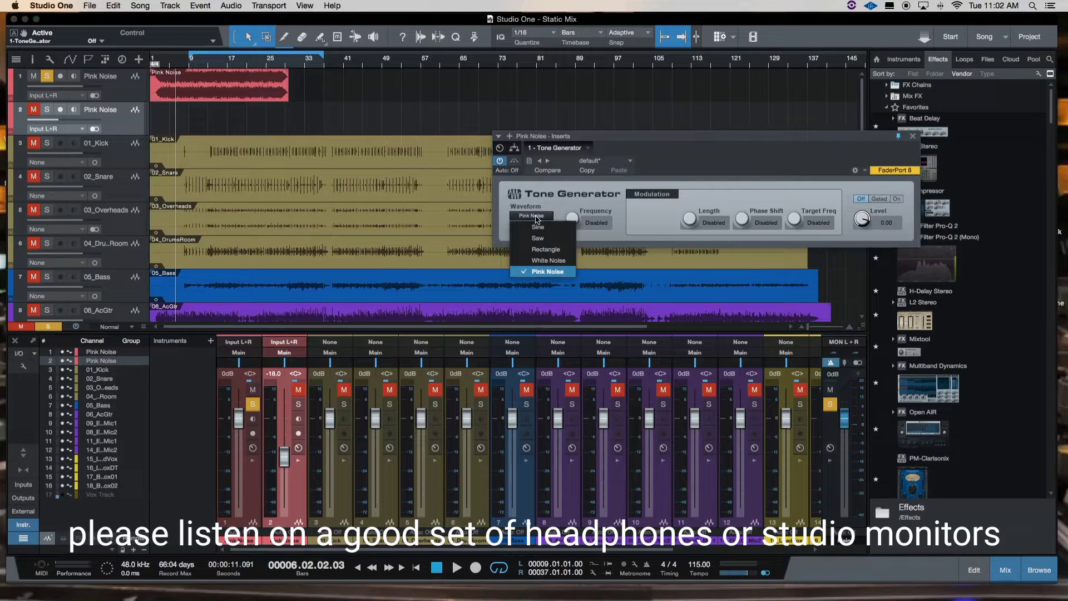
{"action": "left_click", "coordinate": [540, 254]}
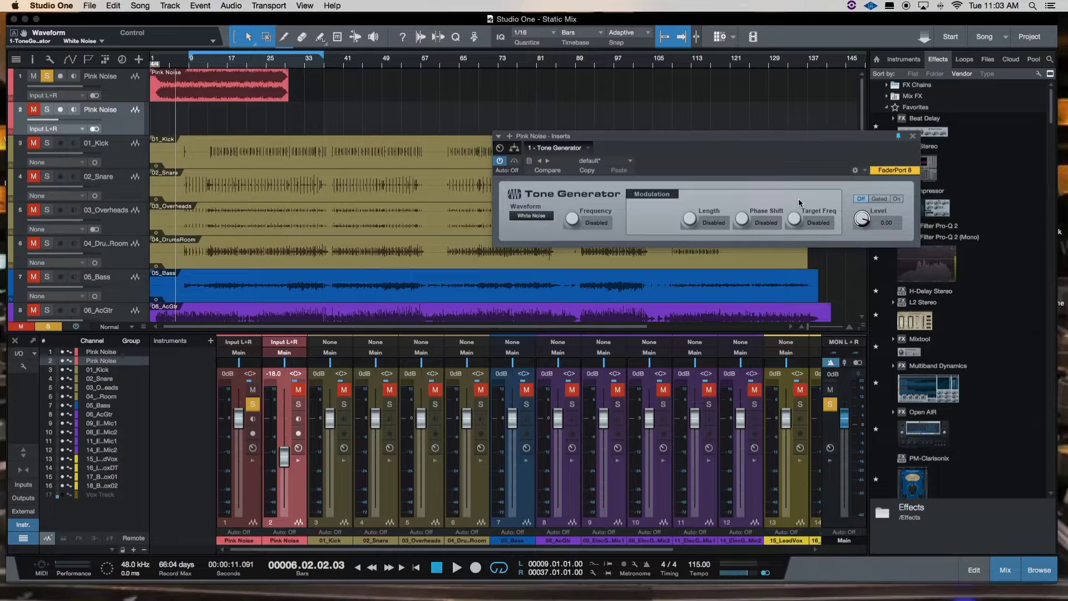
{"action": "left_click", "coordinate": [896, 199]}
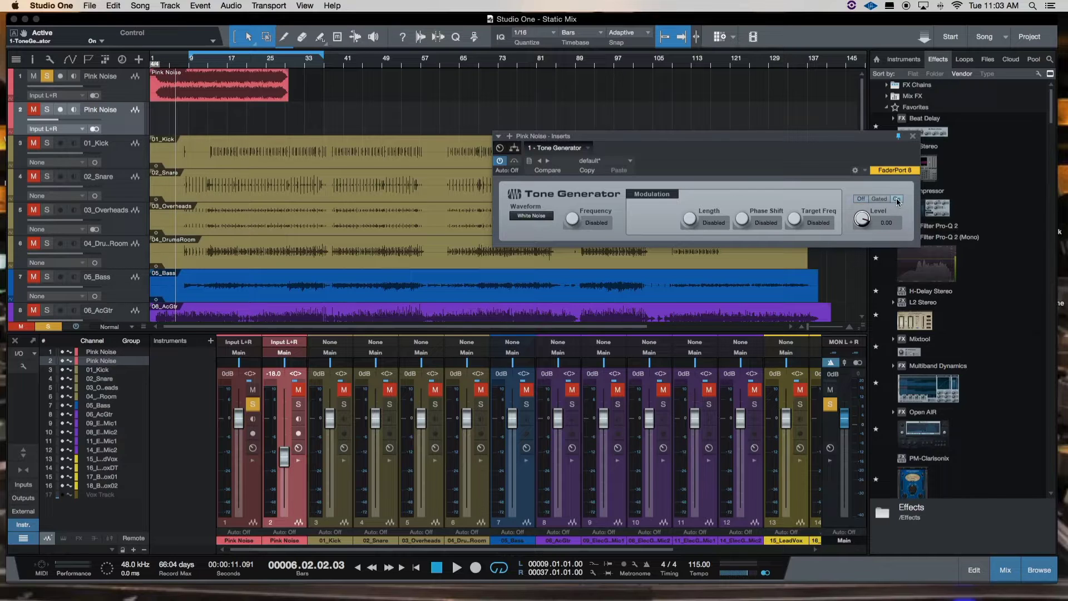
{"action": "left_click", "coordinate": [860, 200]}
Unsolo and mute the first Pink Noise track, and audition the Tone Generator's white noise on the second track
{"action": "left_click", "coordinate": [253, 403]}
{"action": "left_click", "coordinate": [253, 390]}
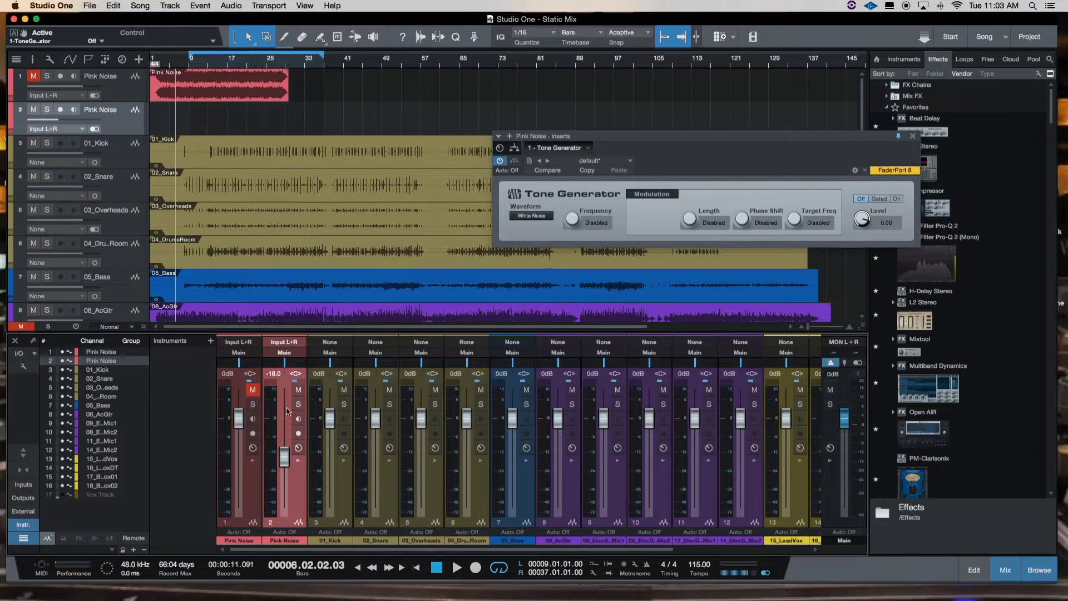
{"action": "left_click", "coordinate": [897, 199]}
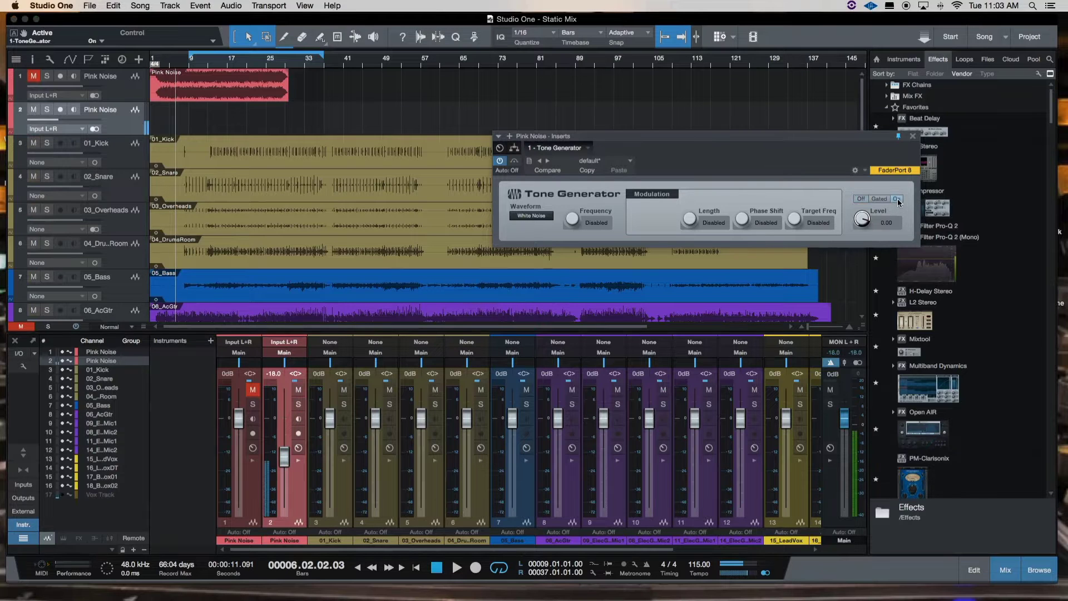
{"action": "left_click", "coordinate": [861, 199]}
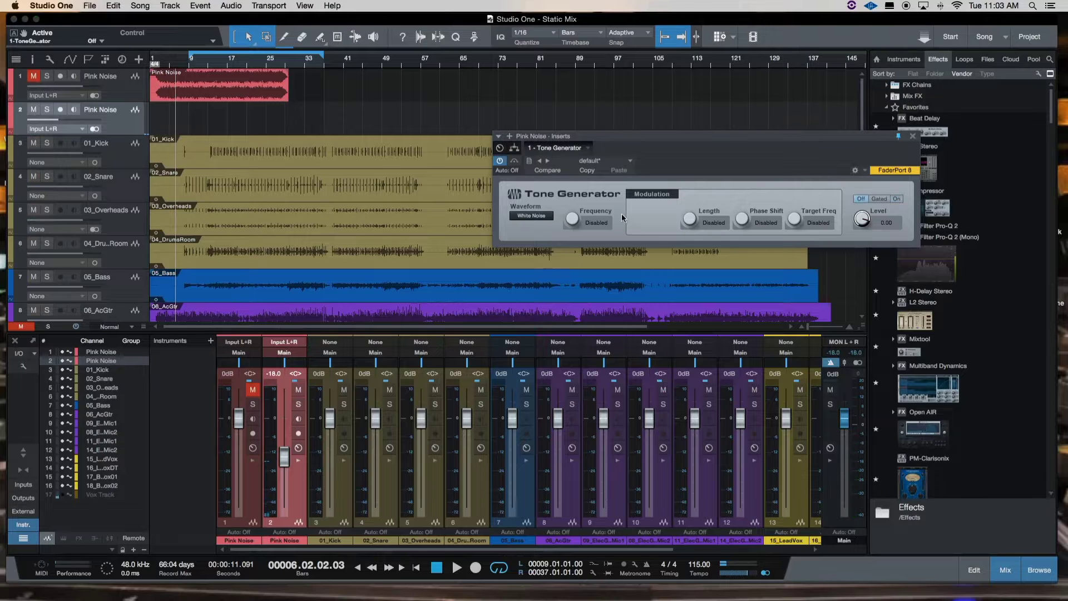
Set the Tone Generator's waveform to Pink Noise and switch the generator on and off to audition it
{"action": "left_click", "coordinate": [539, 217]}
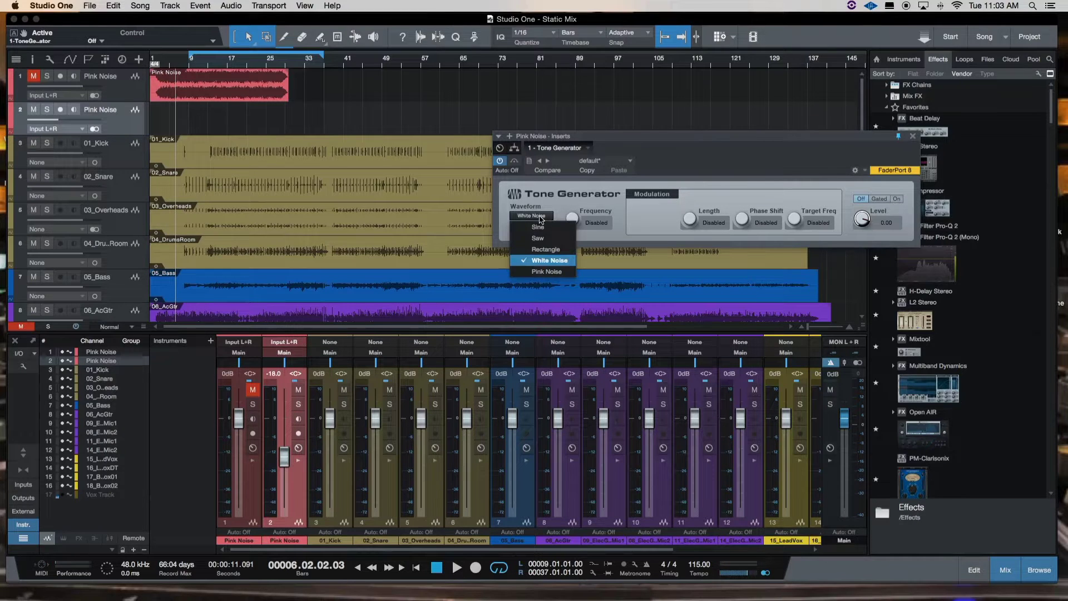
{"action": "left_click", "coordinate": [538, 273]}
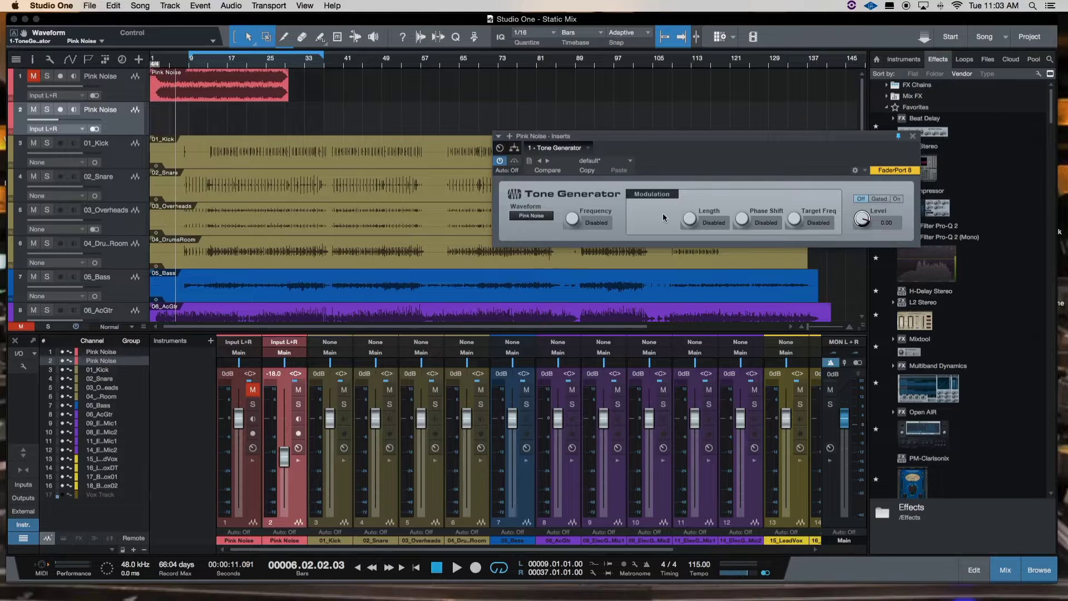
{"action": "left_click", "coordinate": [897, 199]}
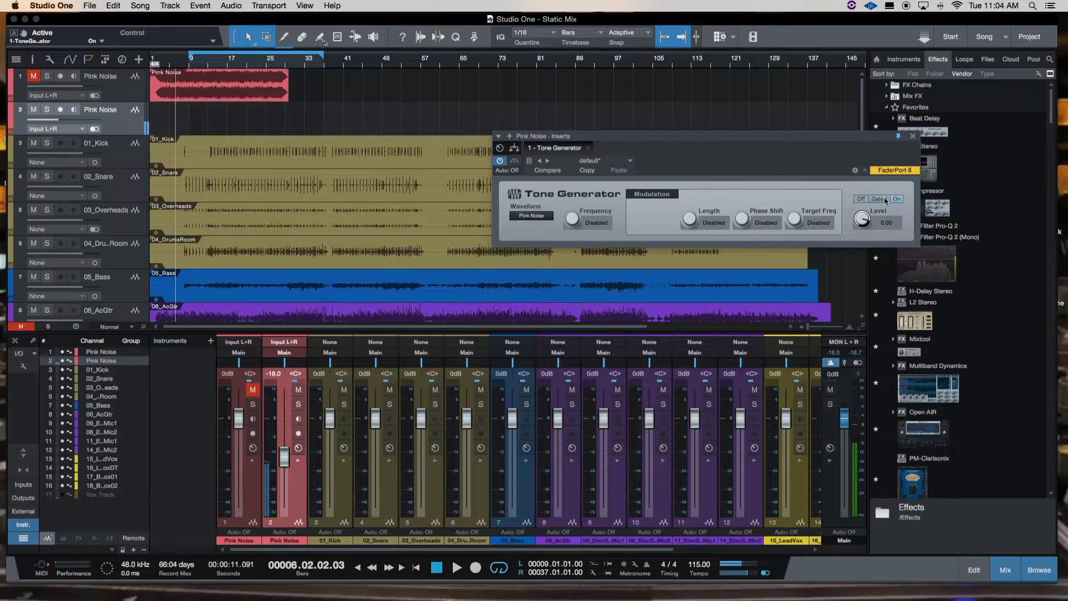
{"action": "left_click", "coordinate": [859, 200]}
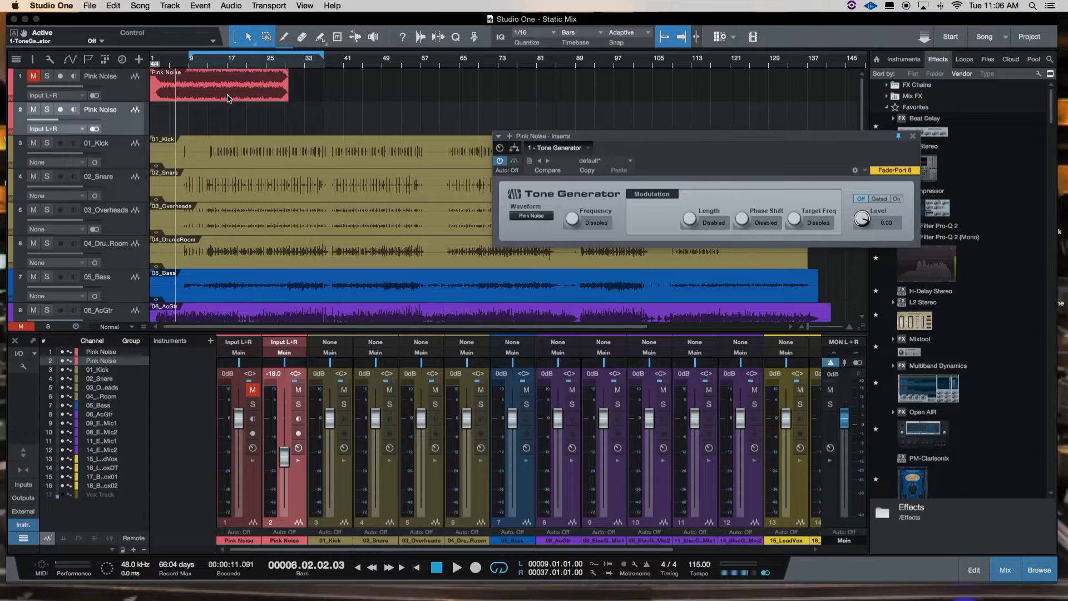
Solo the first Pink Noise track, play its recorded noise briefly, and unsolo it
{"action": "left_click", "coordinate": [252, 404]}
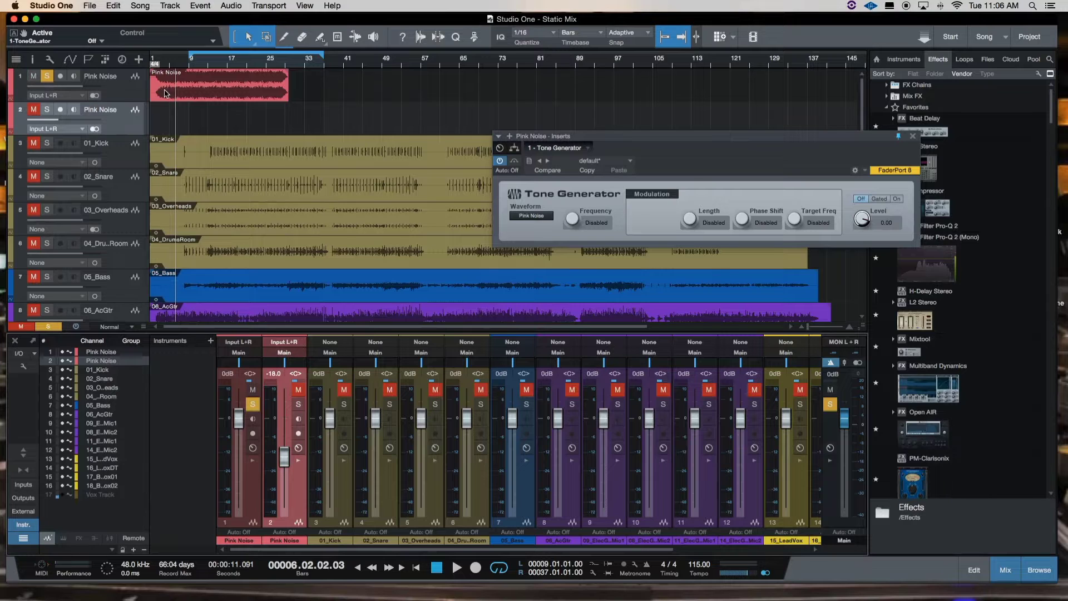
{"action": "key", "text": "space"}
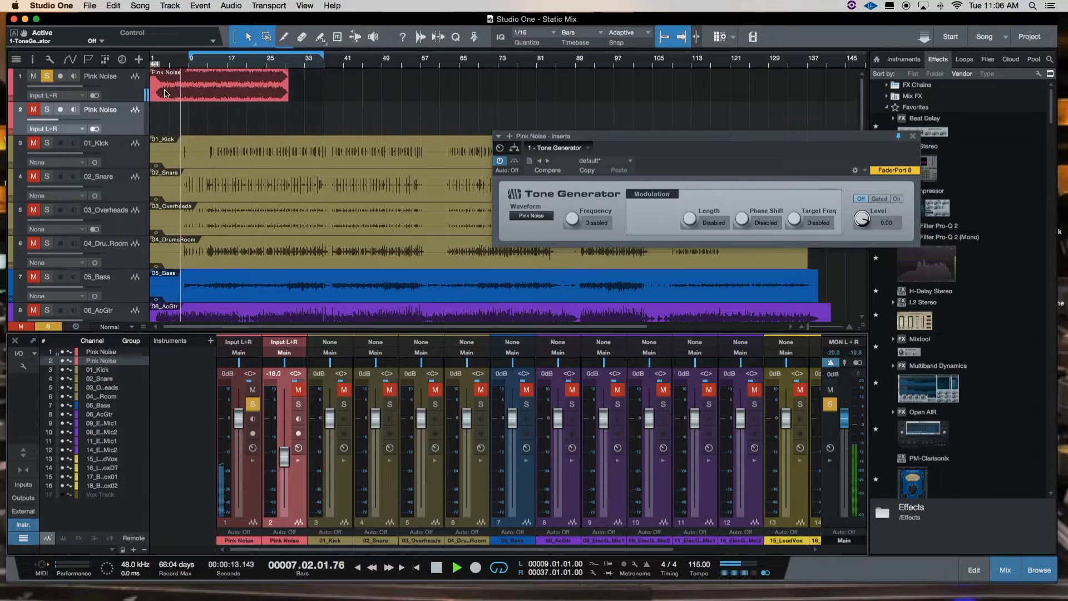
{"action": "key", "text": "space"}
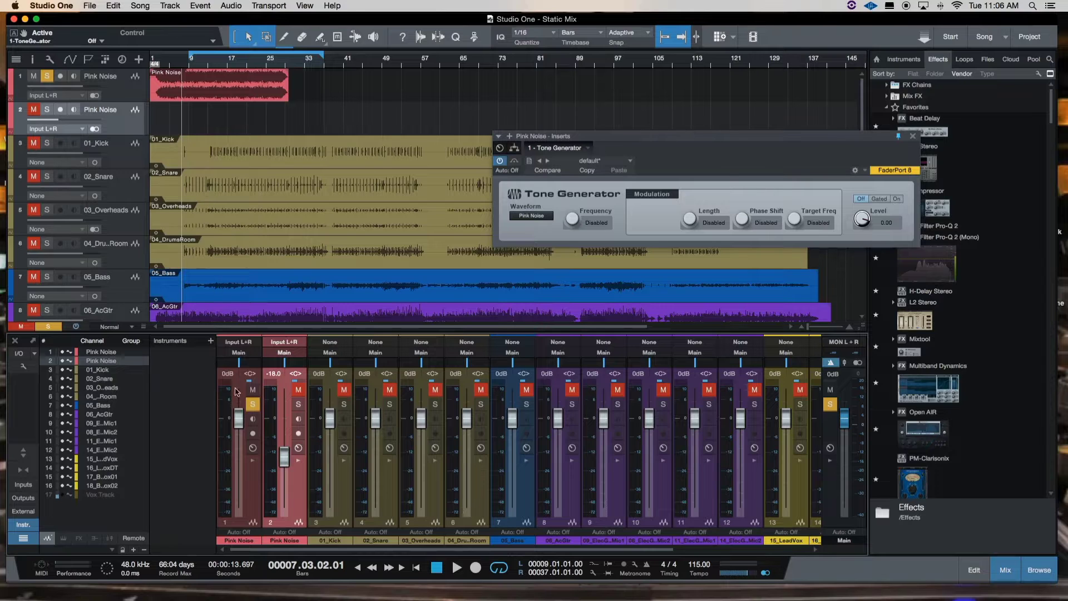
{"action": "left_click", "coordinate": [252, 413]}
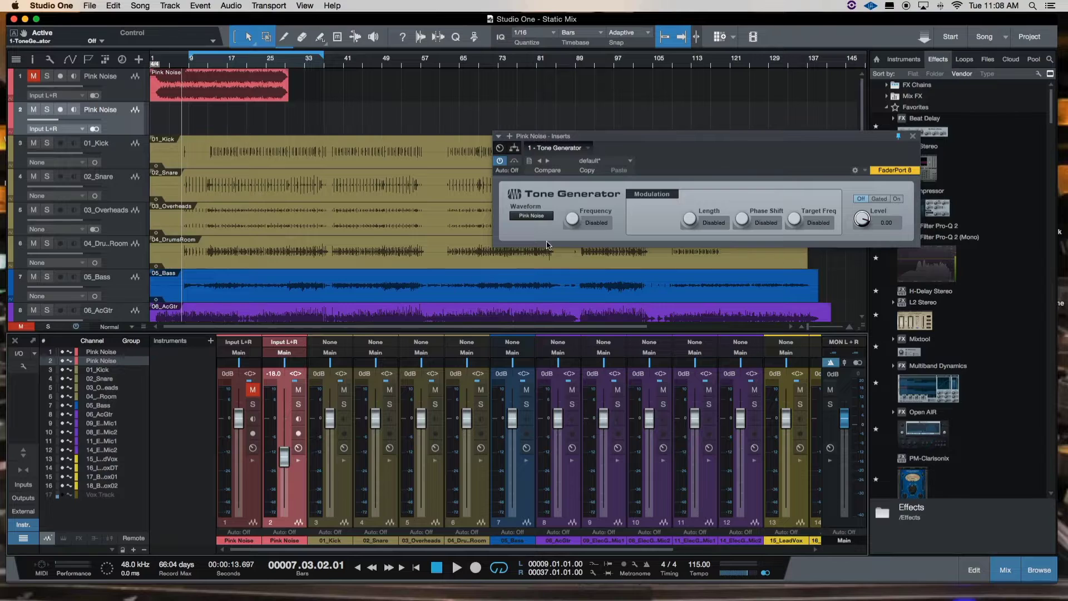
Set the second Pink Noise channel's volume to -24 dB, auditioning the generated noise before and after the change
{"action": "left_click", "coordinate": [897, 199]}
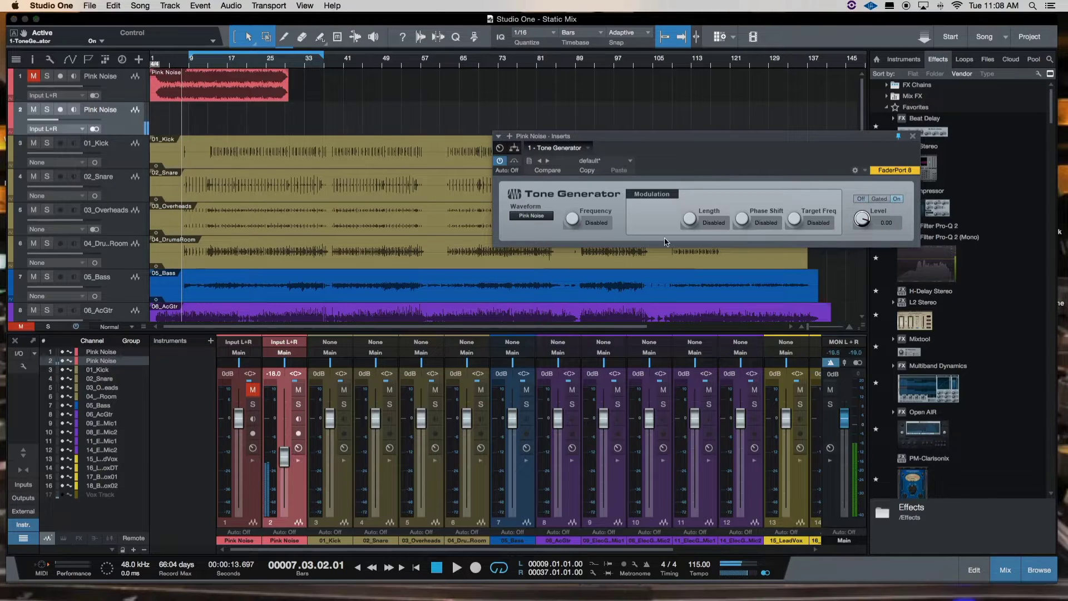
{"action": "left_click", "coordinate": [860, 202]}
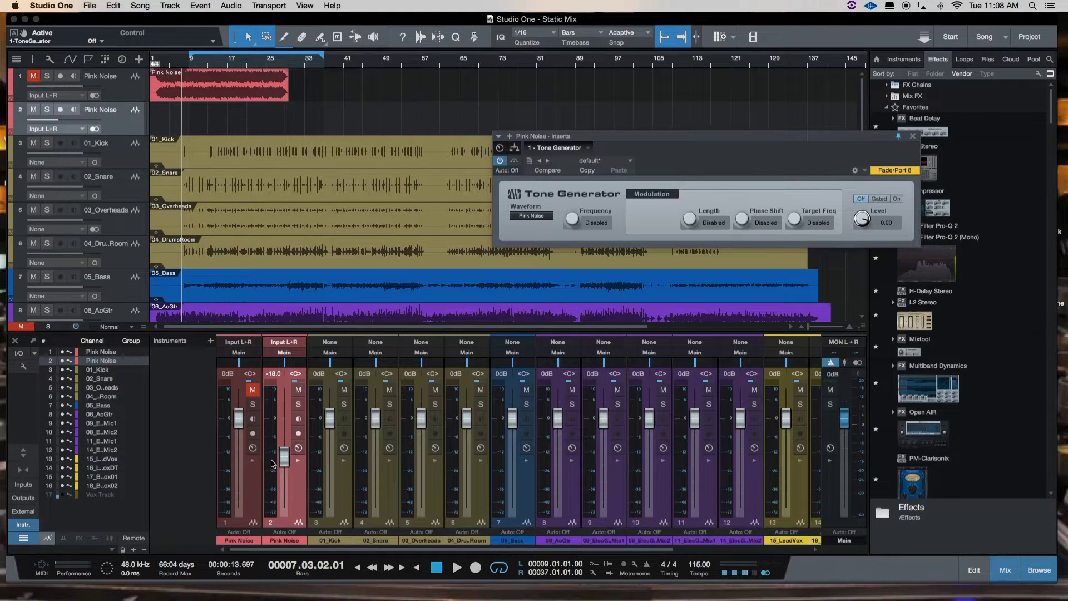
{"action": "left_click", "coordinate": [273, 373]}
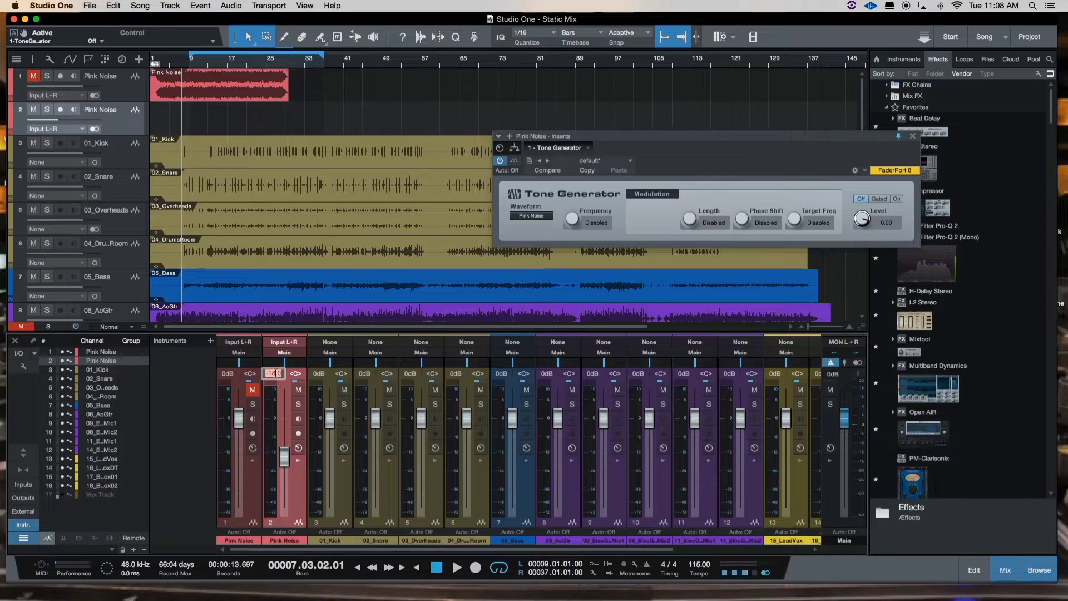
{"action": "type", "text": "-24"}
{"action": "key", "text": "Return"}
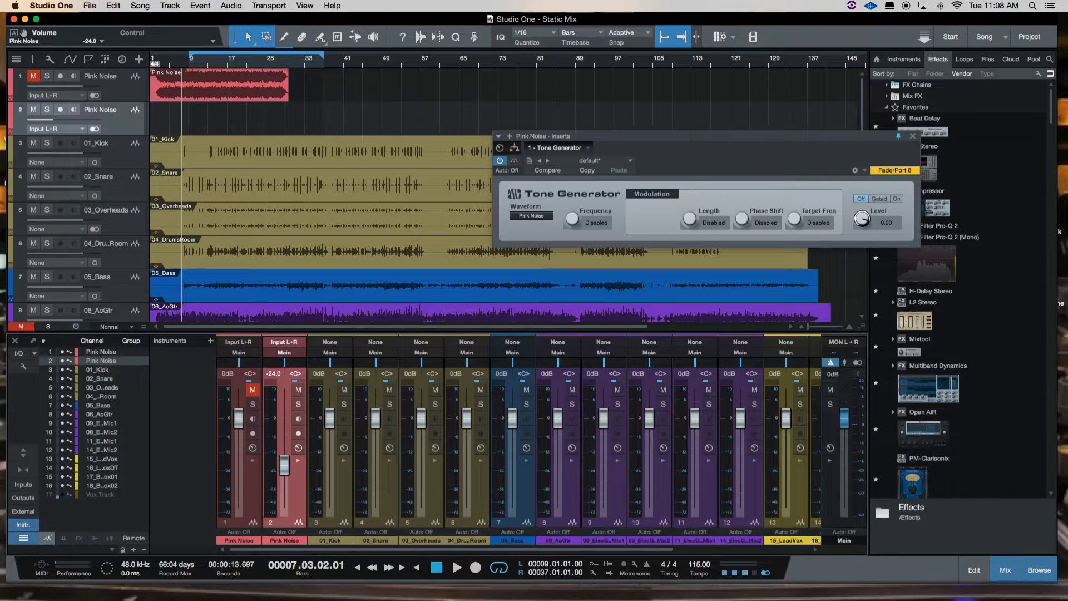
{"action": "left_click", "coordinate": [896, 199]}
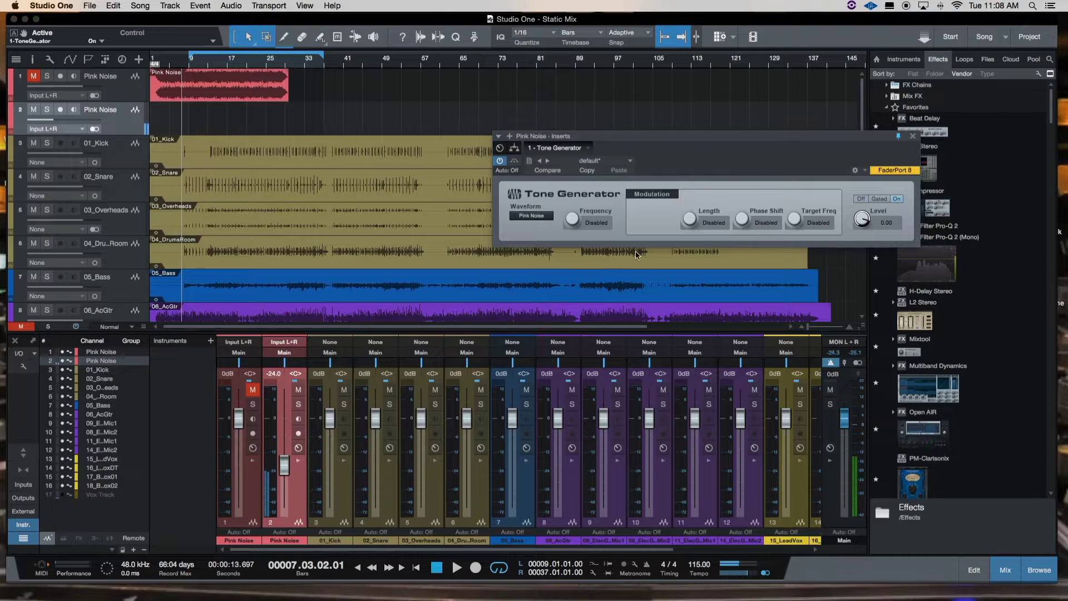
{"action": "left_click", "coordinate": [860, 199]}
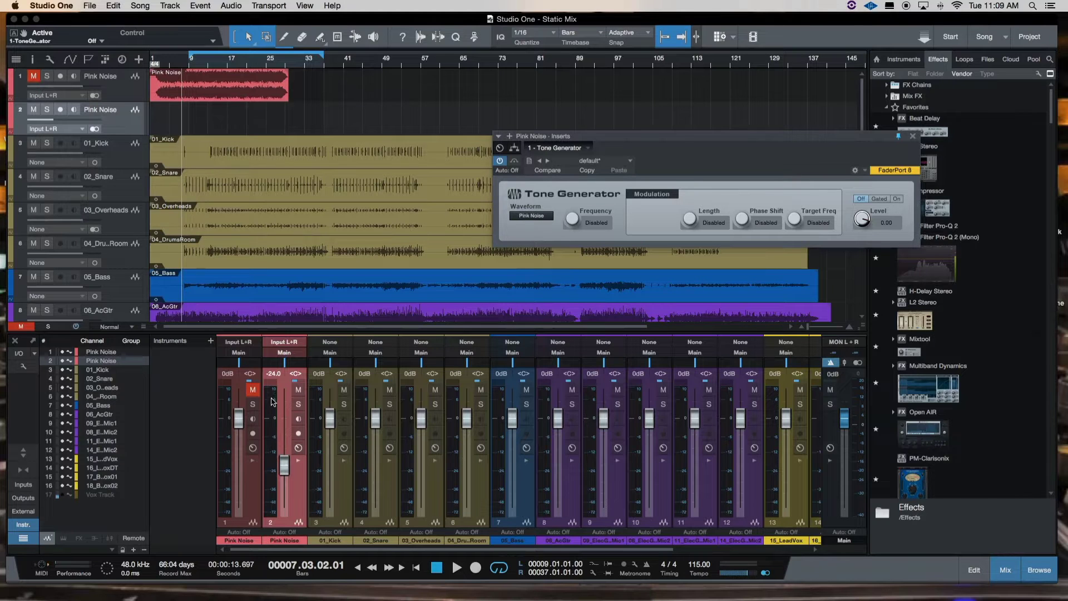
Set the second Pink Noise channel's volume to -6 dB and audition the generated noise
{"action": "left_click", "coordinate": [273, 374]}
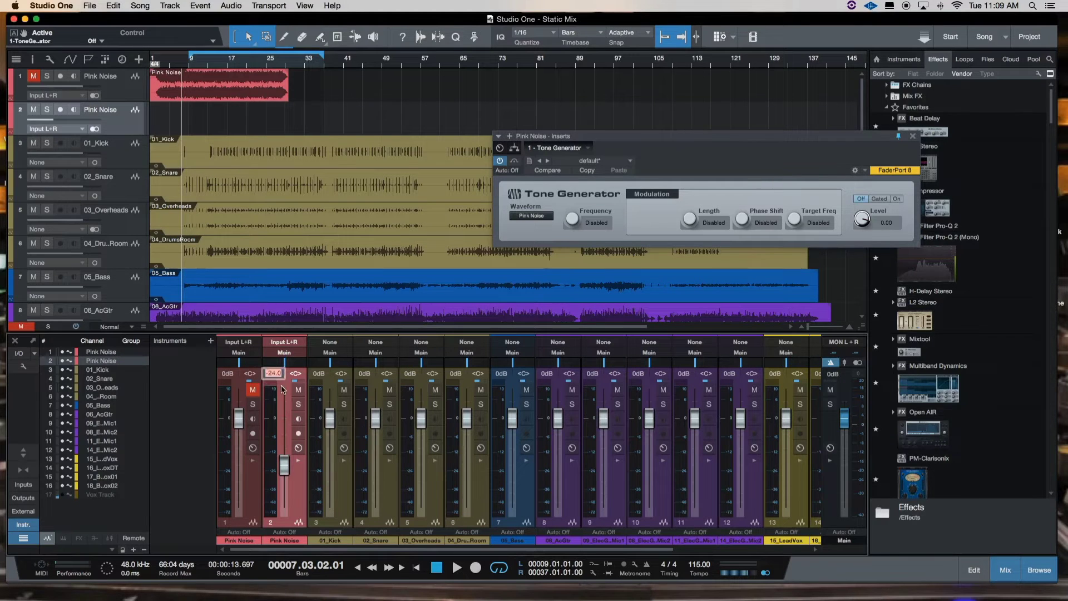
{"action": "type", "text": "-6"}
{"action": "key", "text": "Return"}
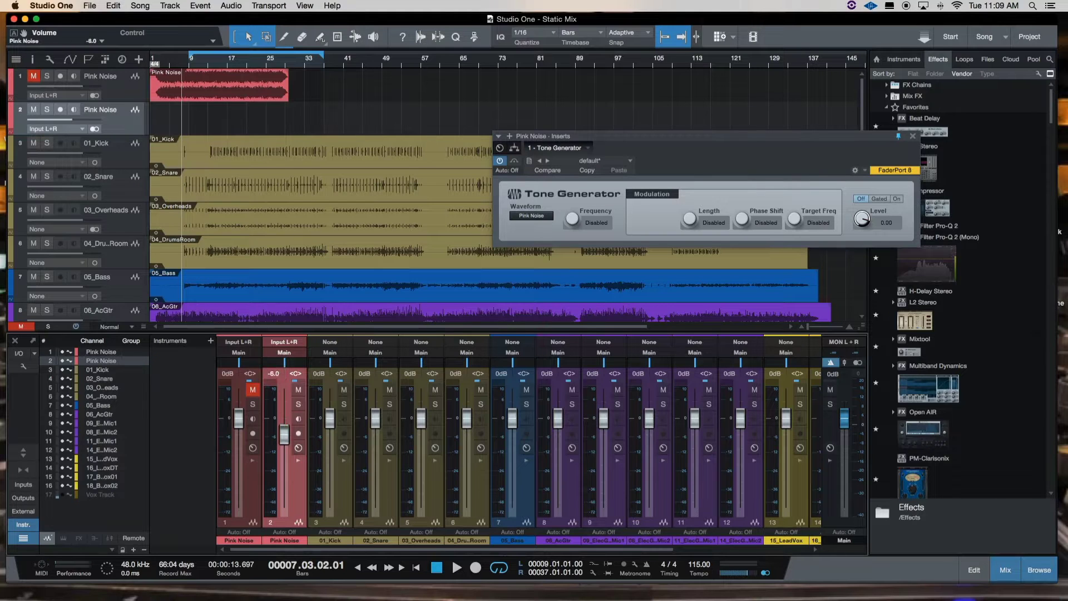
{"action": "left_click", "coordinate": [899, 199]}
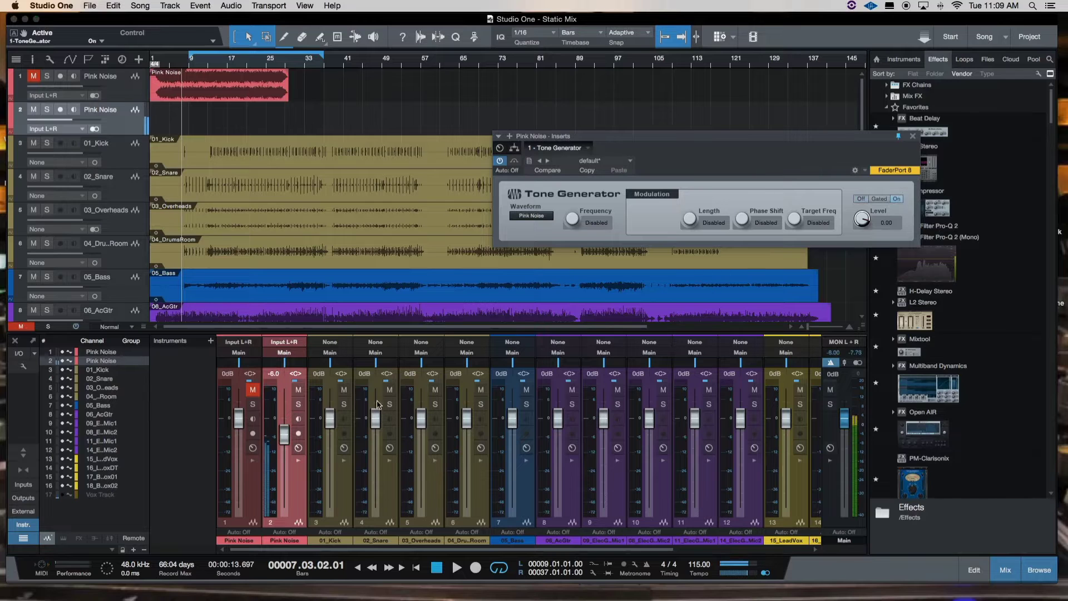
{"action": "left_click", "coordinate": [861, 198]}
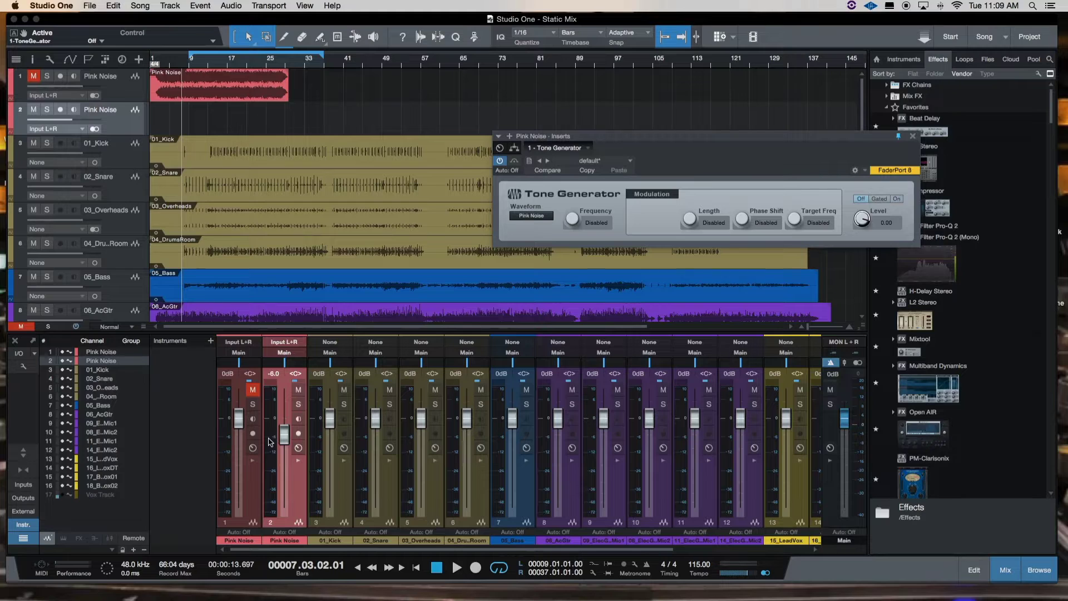
Set the second Pink Noise channel's volume to -18 dB
{"action": "left_click", "coordinate": [275, 373]}
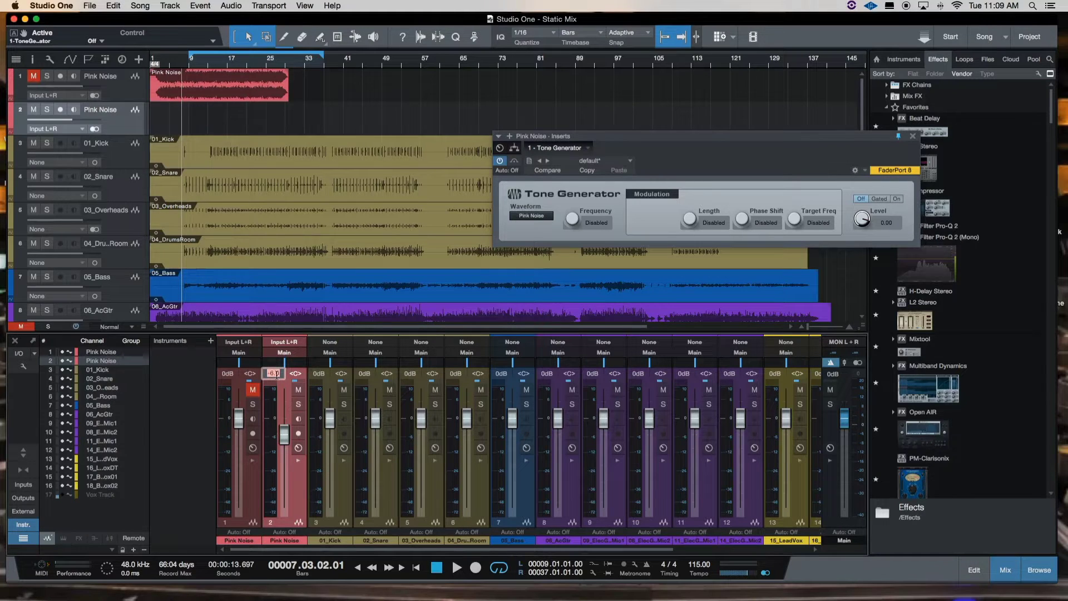
{"action": "key", "text": "BackSpace"}
{"action": "type", "text": "-18"}
{"action": "key", "text": "Return"}
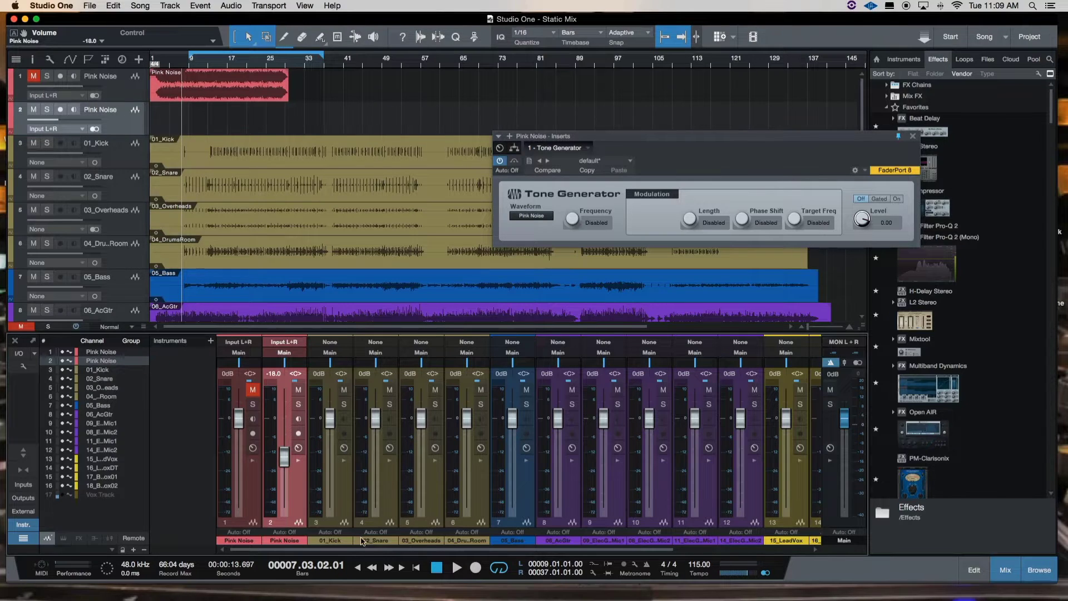
Solo the 09_ElecGtr2Mic1 channel together with the second Pink Noise channel
{"action": "left_click_drag", "start_coordinate": [361, 550], "coordinate": [386, 550]}
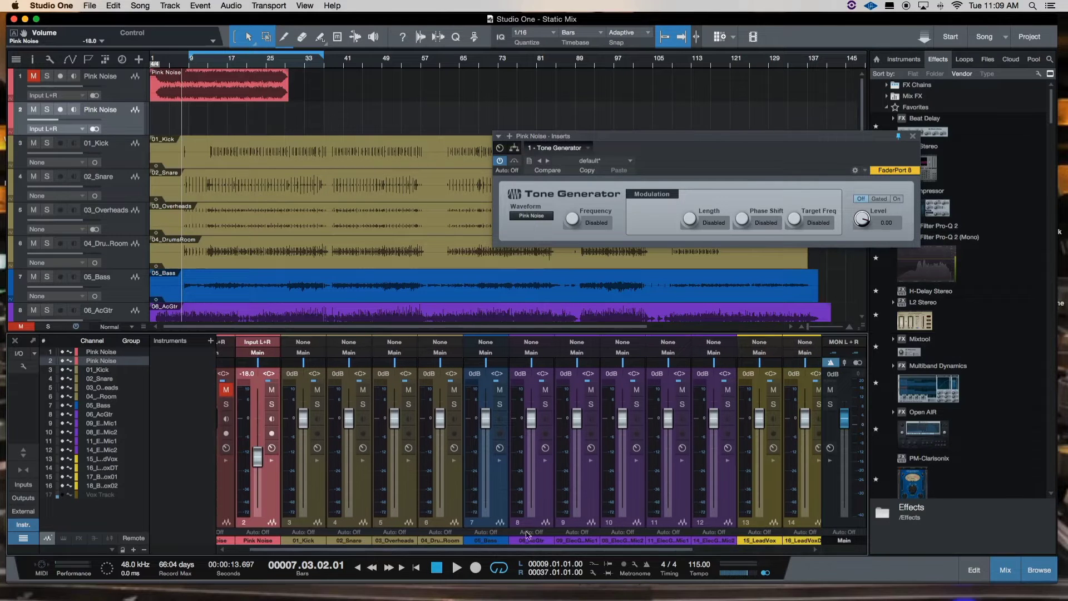
{"action": "left_click", "coordinate": [591, 405]}
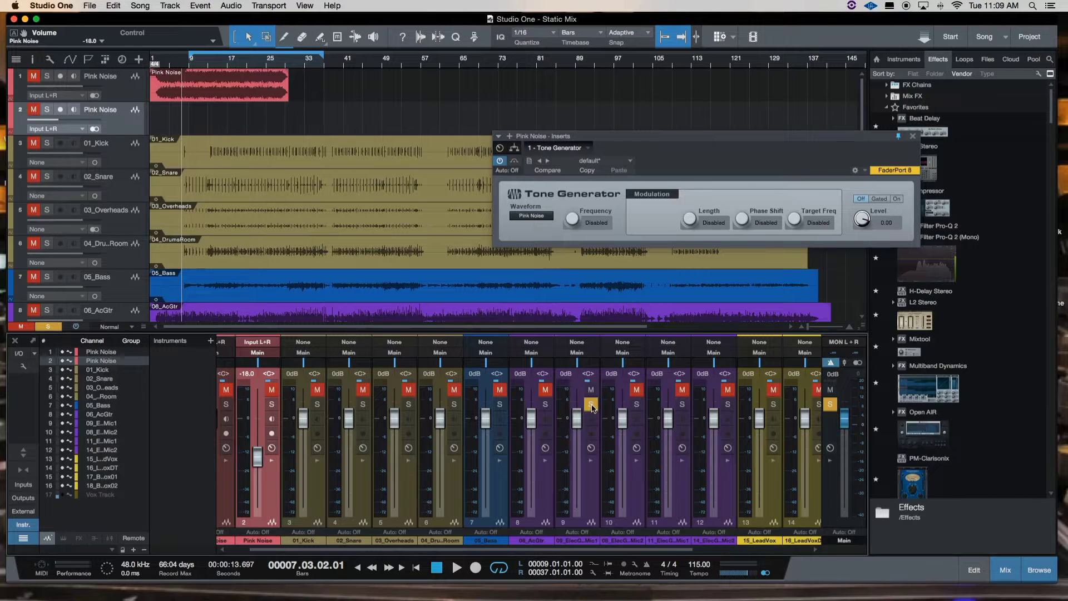
{"action": "left_click", "coordinate": [271, 404]}
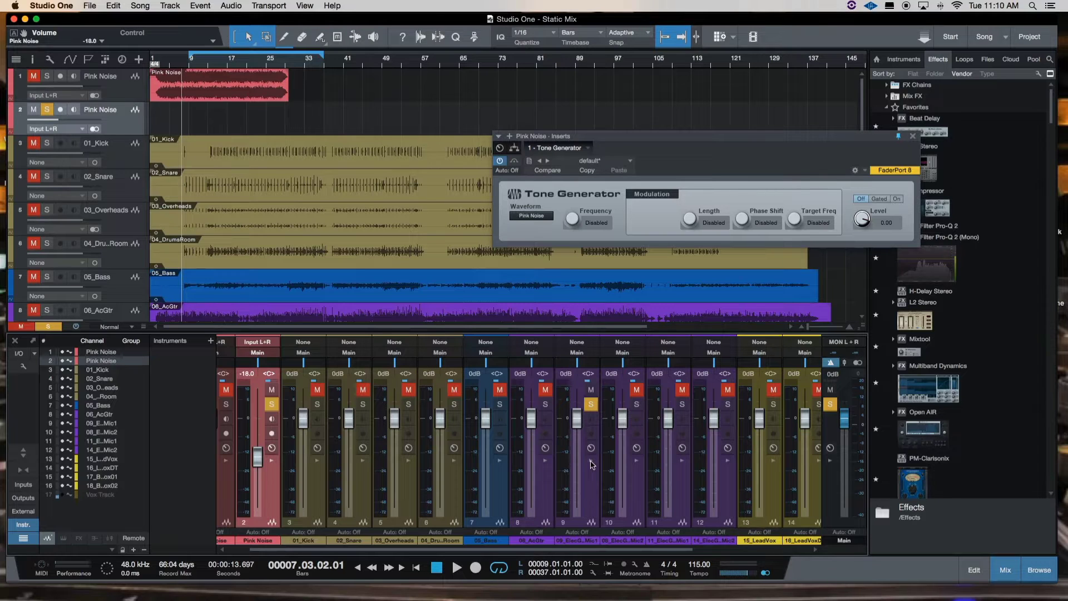
Expand the 09_ElecGtr2Mic1 channel's inserts, close the Tone Generator window, and open the guitar channel's Mixtool
{"action": "left_click", "coordinate": [591, 461]}
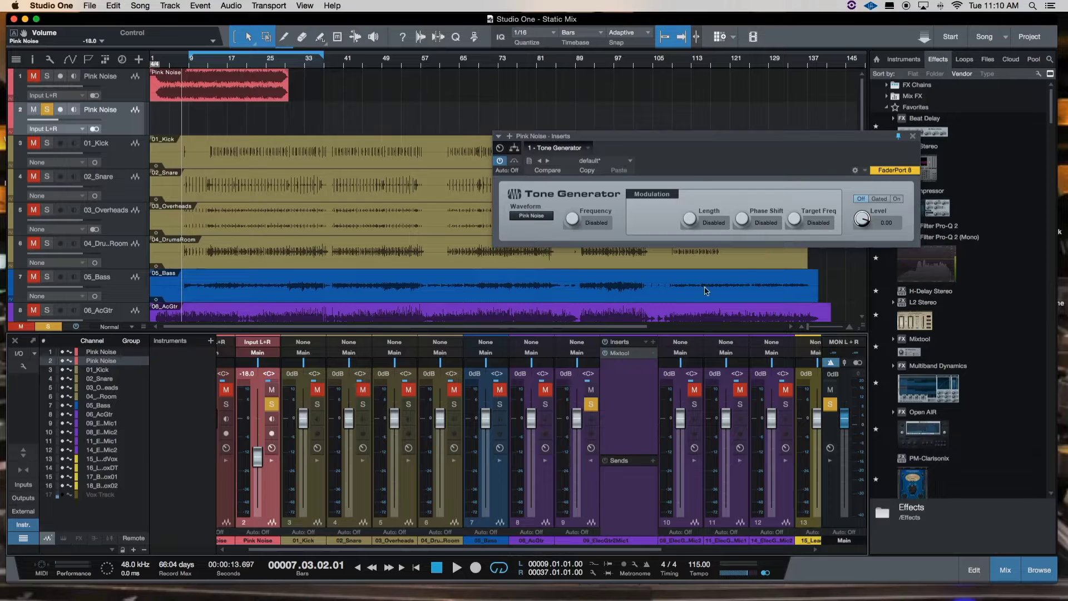
{"action": "left_click", "coordinate": [913, 137]}
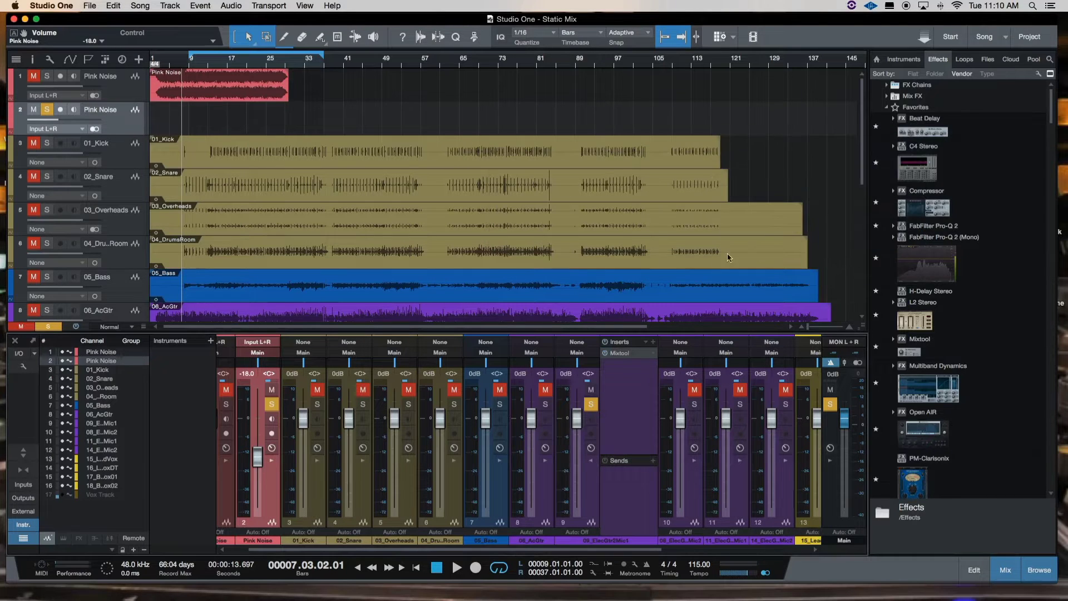
{"action": "double_click", "coordinate": [620, 353]}
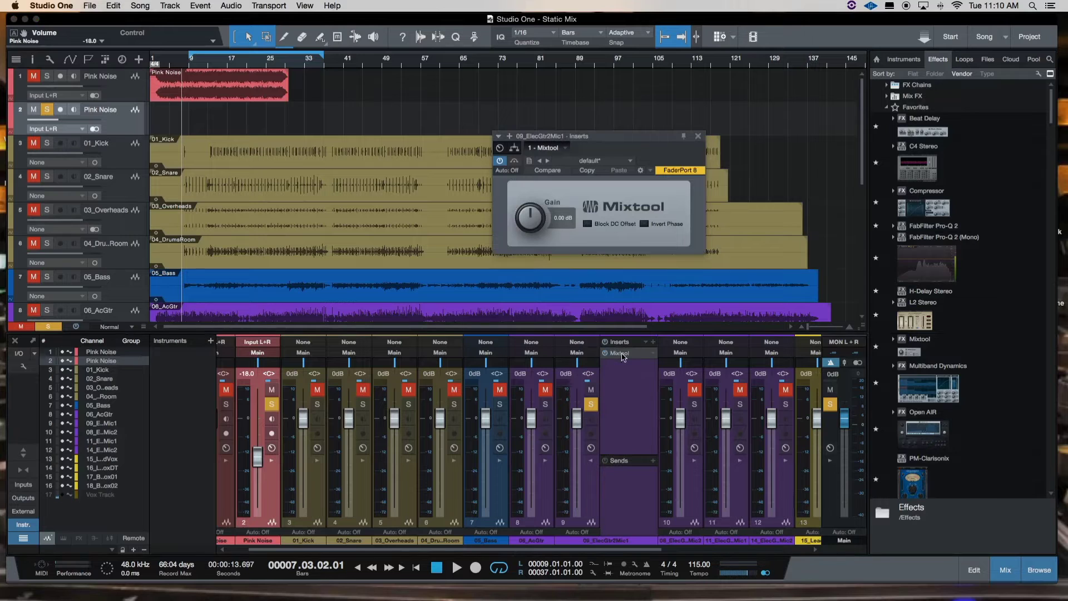
Expand the second Pink Noise channel's inserts and open its Tone Generator, keeping the guitar's Mixtool window in front
{"action": "left_click", "coordinate": [272, 461]}
{"action": "double_click", "coordinate": [310, 353]}
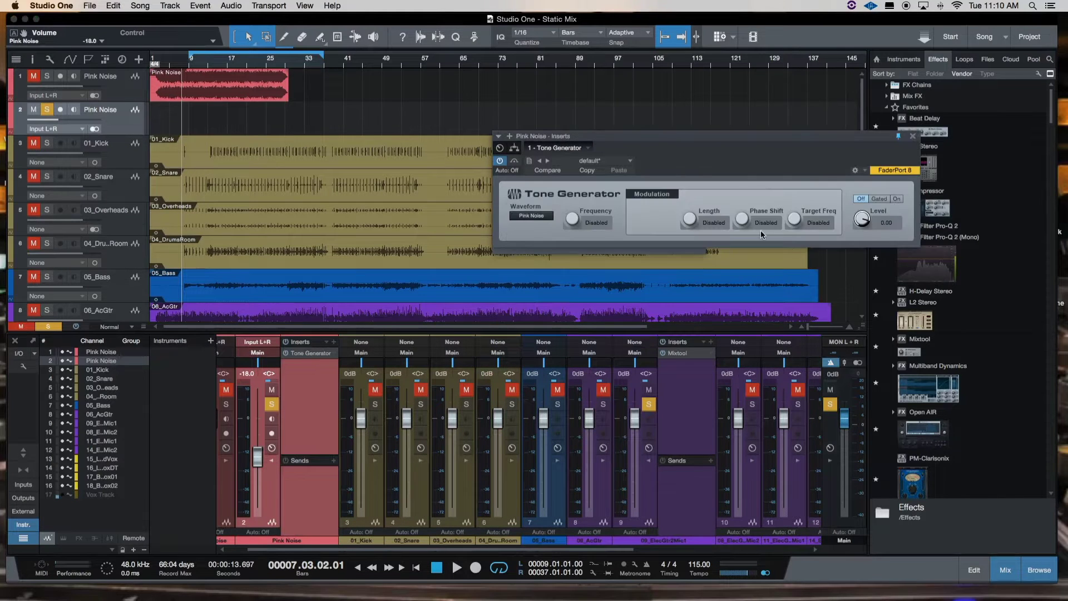
{"action": "left_click", "coordinate": [661, 254]}
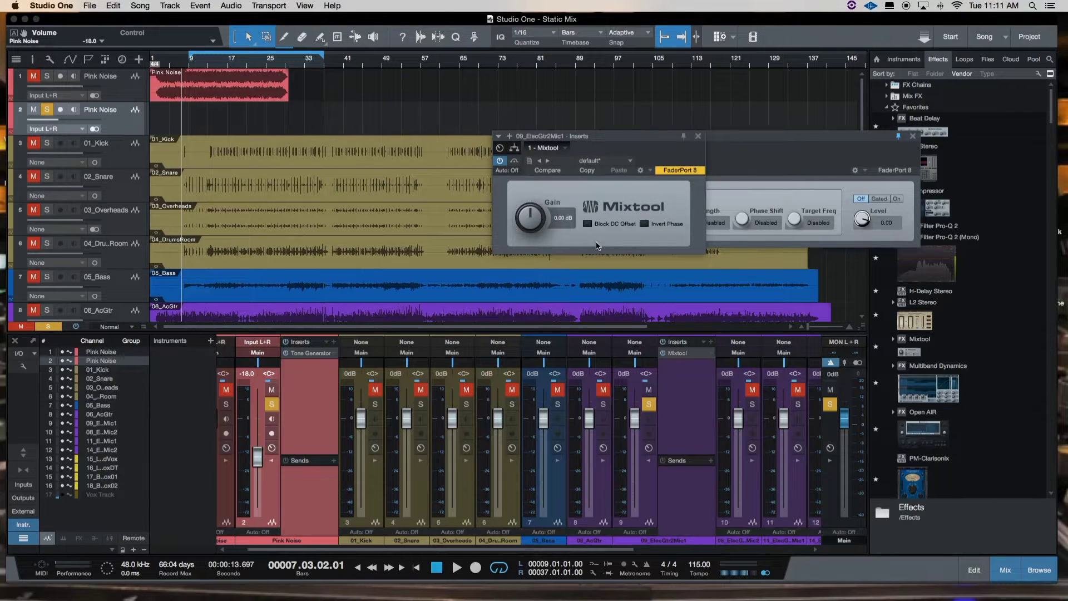
{"action": "scroll", "coordinate": [350, 269], "scroll_direction": "down", "scroll_amount": 2}
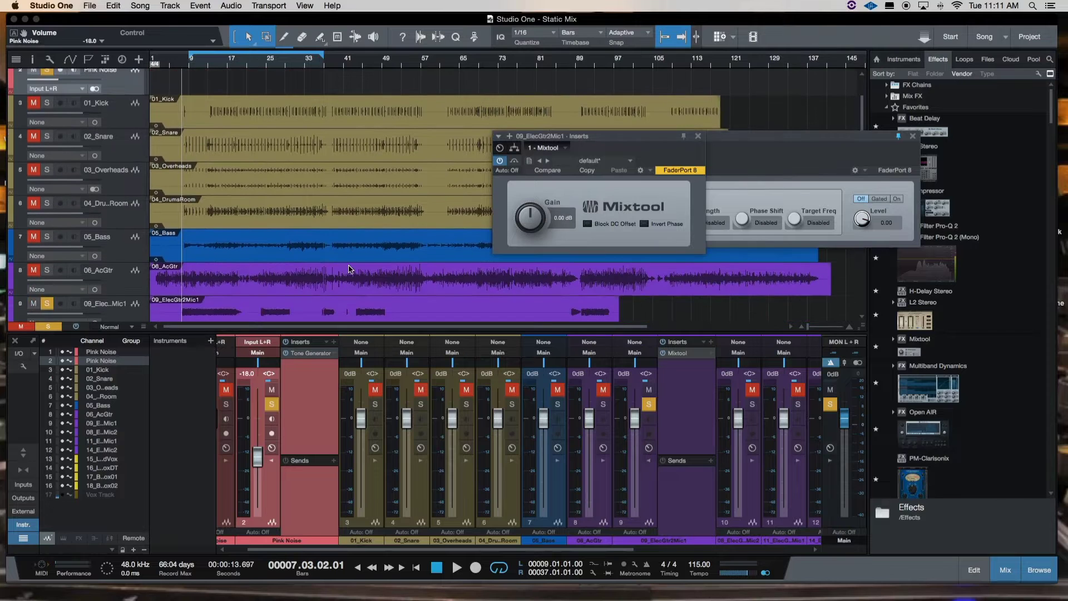
Play the 09_ElecGtr2Mic1 track with the Tone Generator switched on and set the guitar's Mixtool gain to -11.28 dB
{"action": "scroll", "coordinate": [350, 269], "scroll_direction": "down", "scroll_amount": 2}
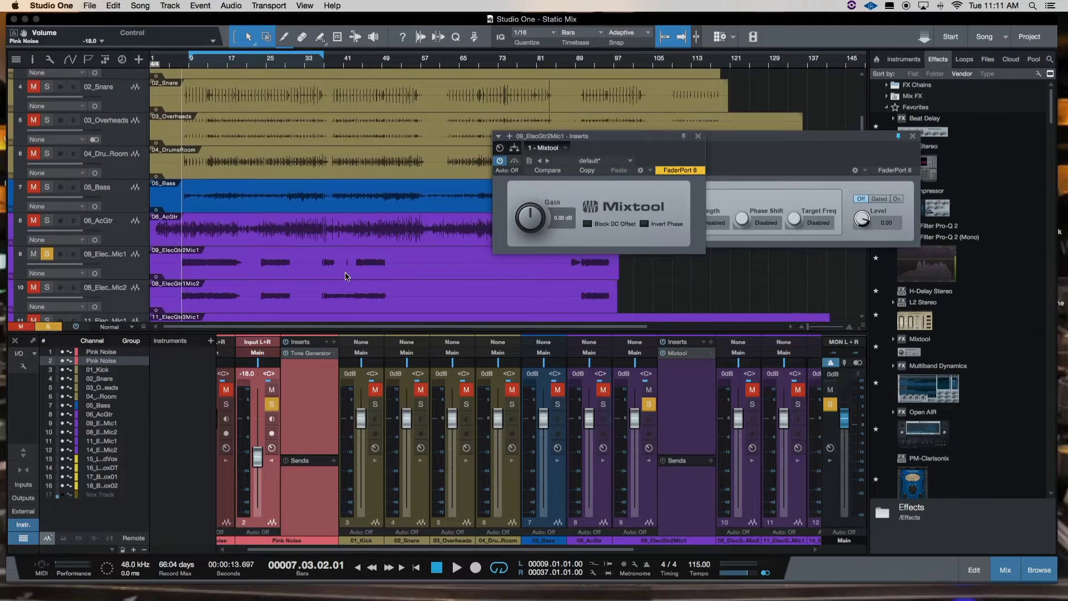
{"action": "left_click", "coordinate": [346, 275]}
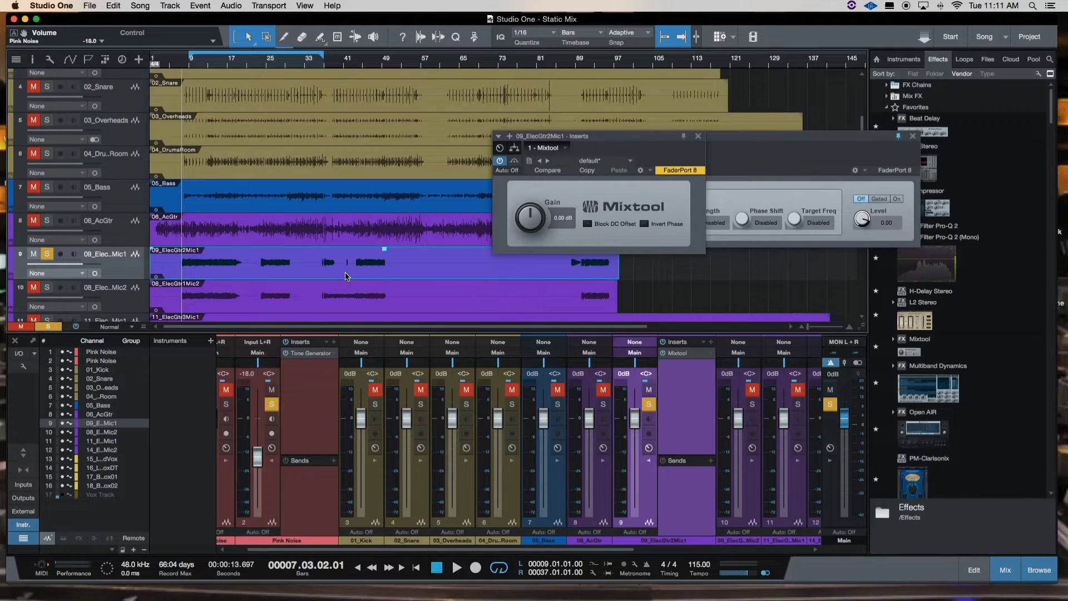
{"action": "key", "text": "space"}
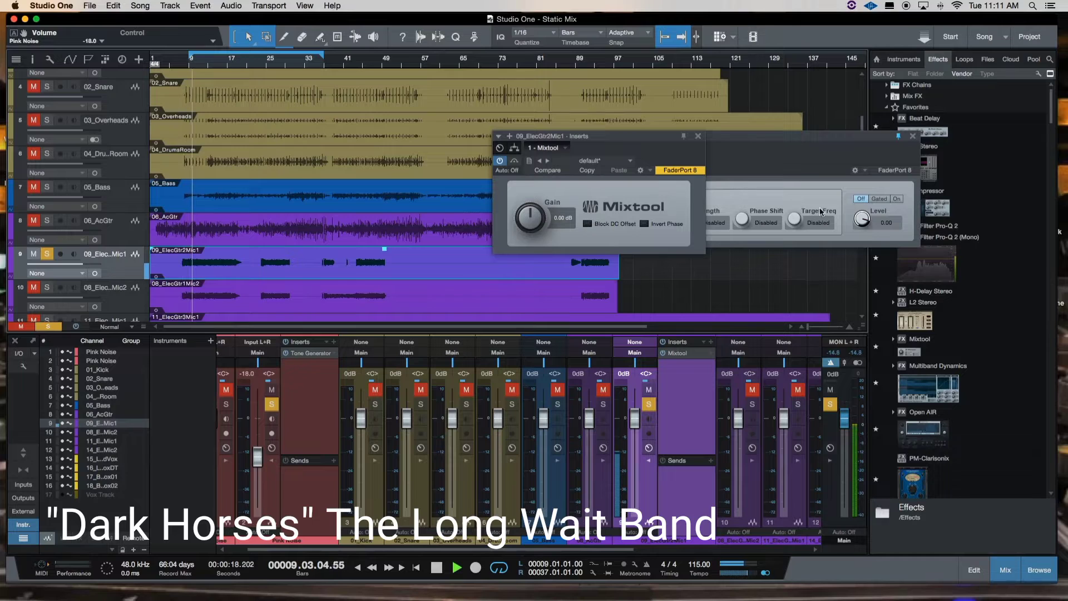
{"action": "left_click", "coordinate": [897, 206]}
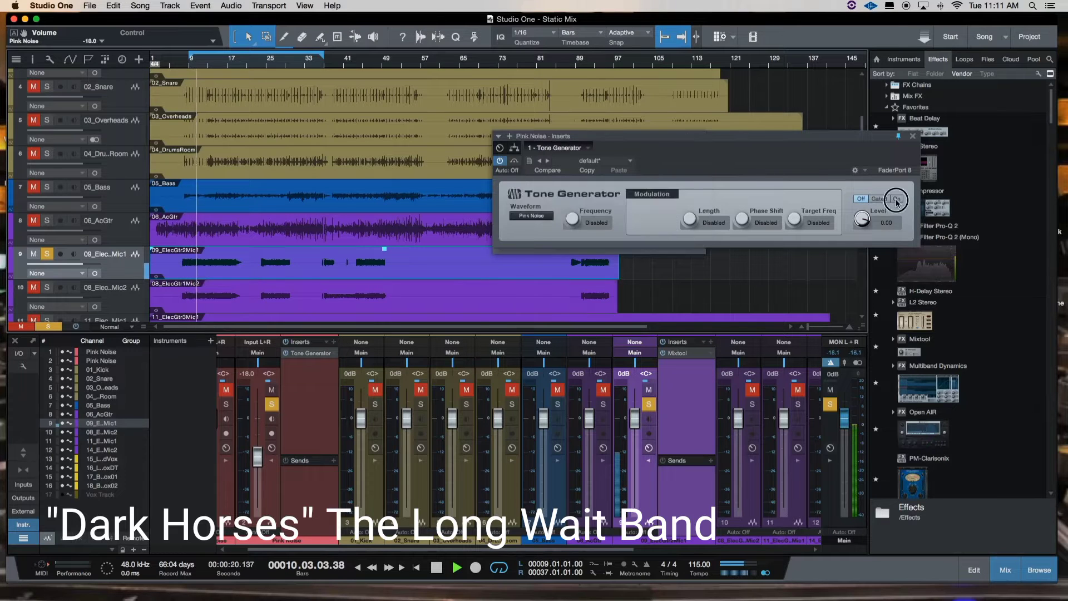
{"action": "left_click", "coordinate": [591, 252]}
{"action": "left_click_drag", "start_coordinate": [530, 209], "coordinate": [529, 236]}
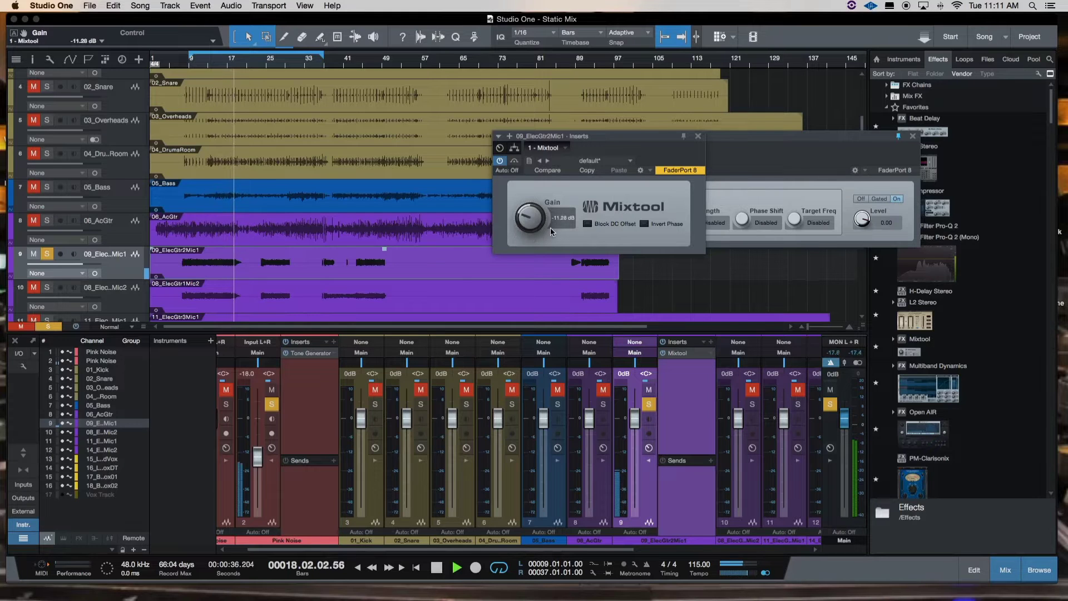
{"action": "key", "text": "space"}
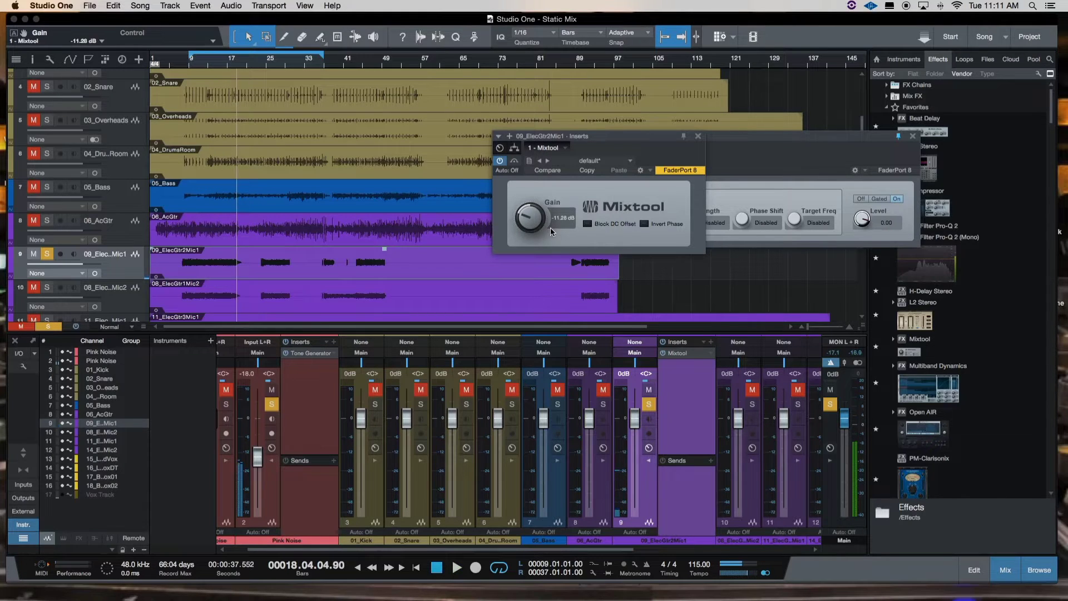
Replay the guitar passage with the pink noise on and then without it, leaving the Tone Generator off
{"action": "left_click", "coordinate": [864, 200]}
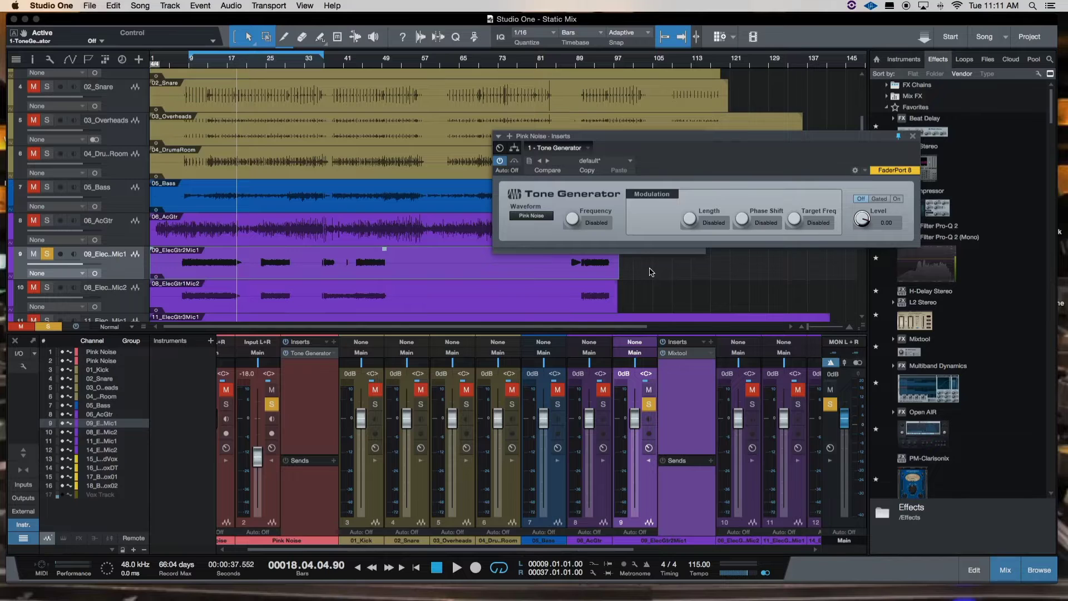
{"action": "key", "text": "KP_0"}
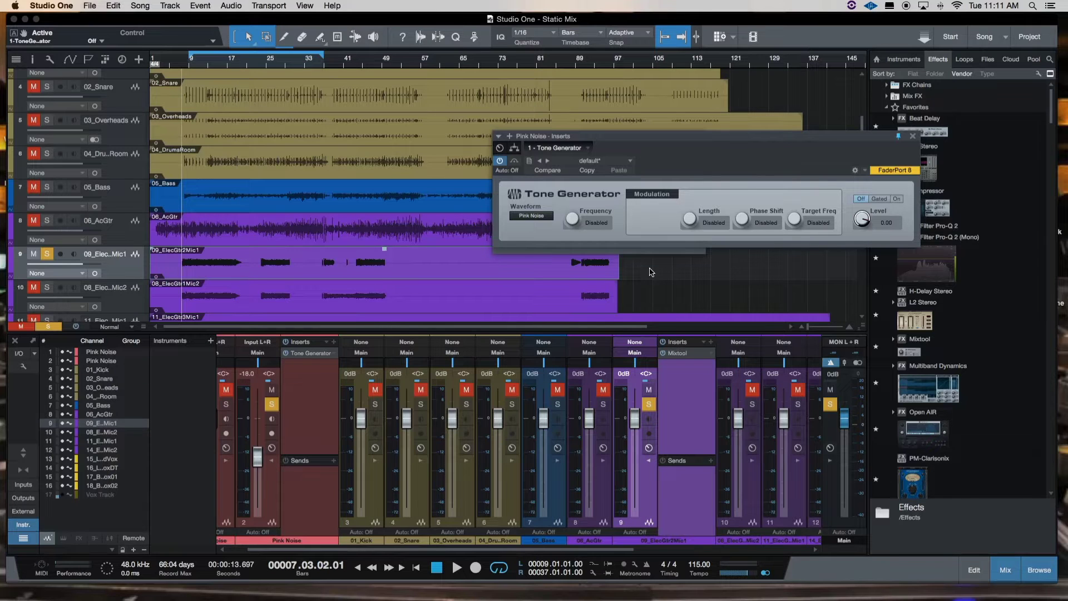
{"action": "left_click", "coordinate": [641, 252]}
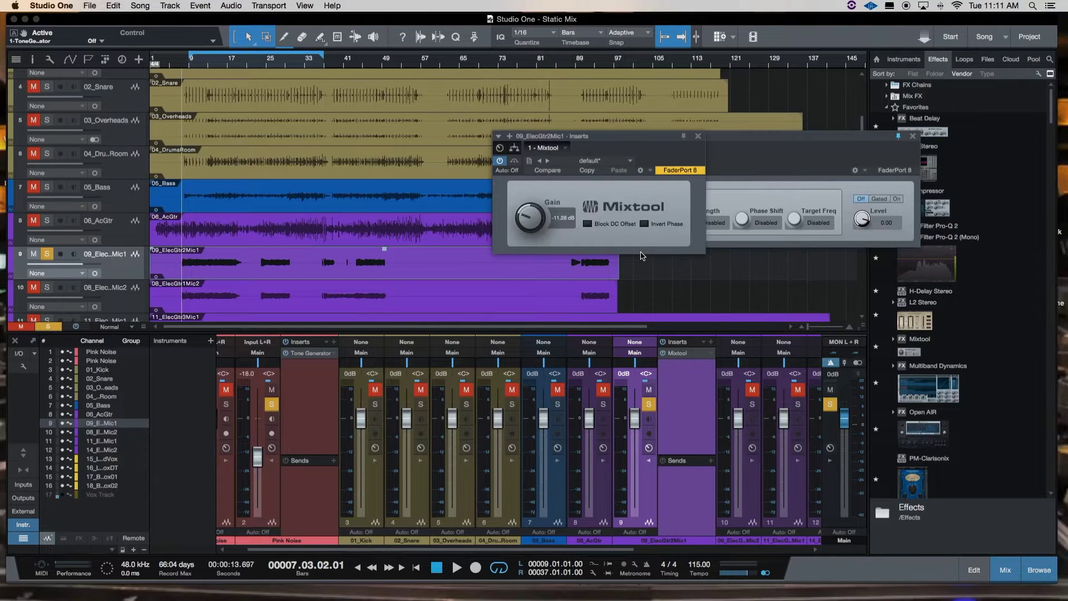
{"action": "left_click", "coordinate": [898, 204]}
{"action": "key", "text": "space"}
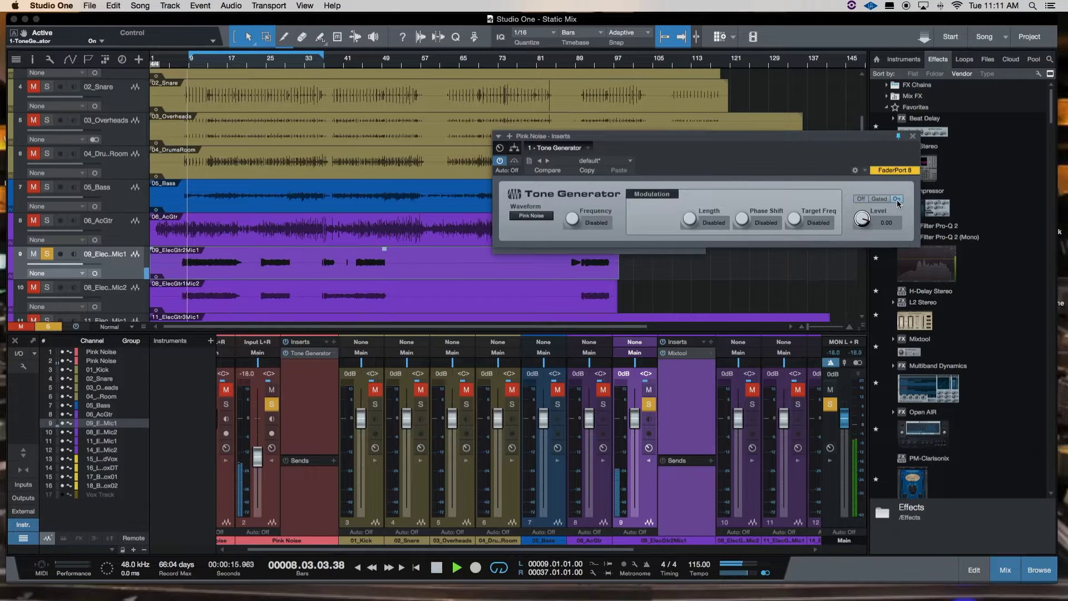
{"action": "left_click", "coordinate": [866, 199]}
{"action": "key", "text": "space"}
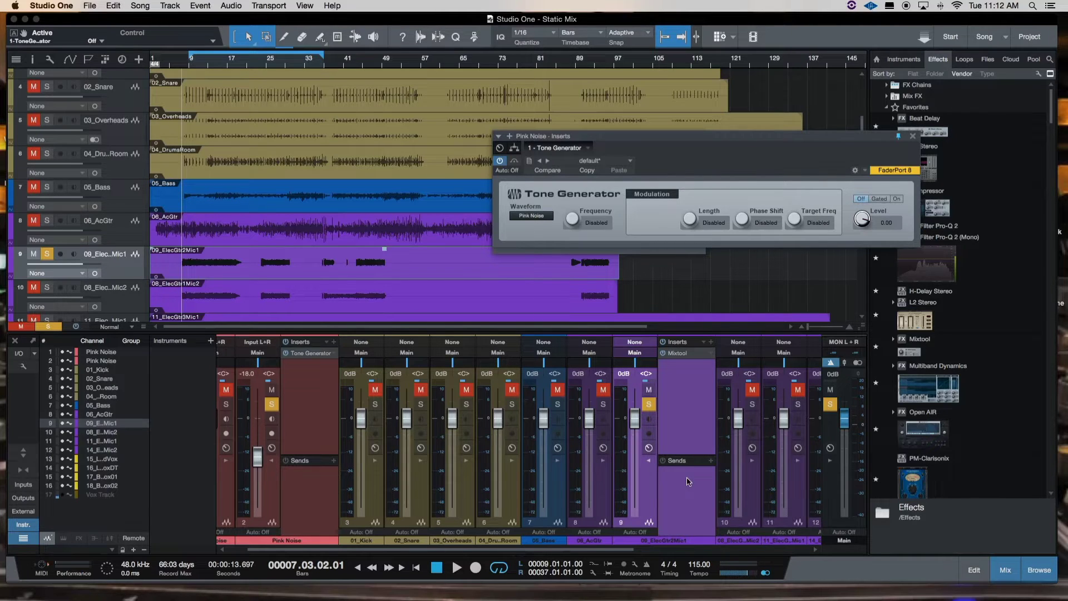
{"action": "key", "text": "space"}
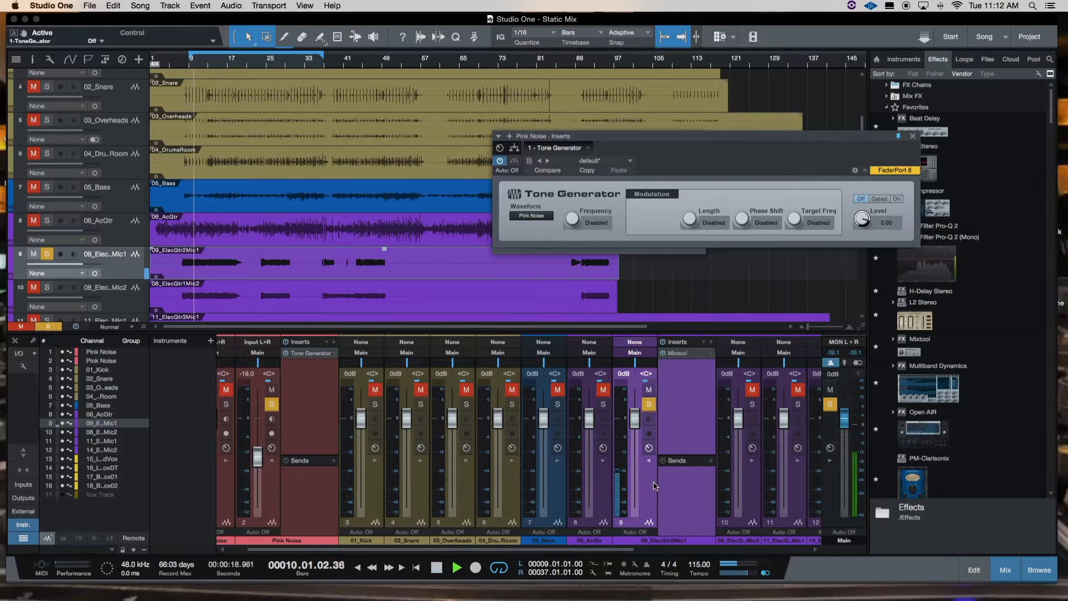
{"action": "key", "text": "space"}
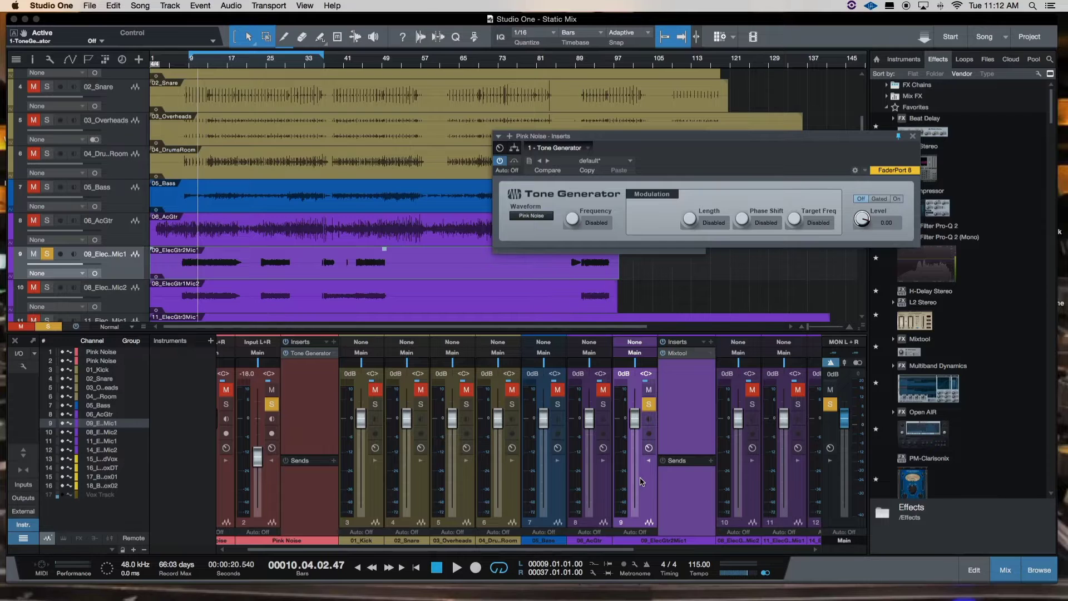
Close the Tone Generator and guitar Mixtool windows and return playback to the start of the passage
{"action": "left_click", "coordinate": [913, 136]}
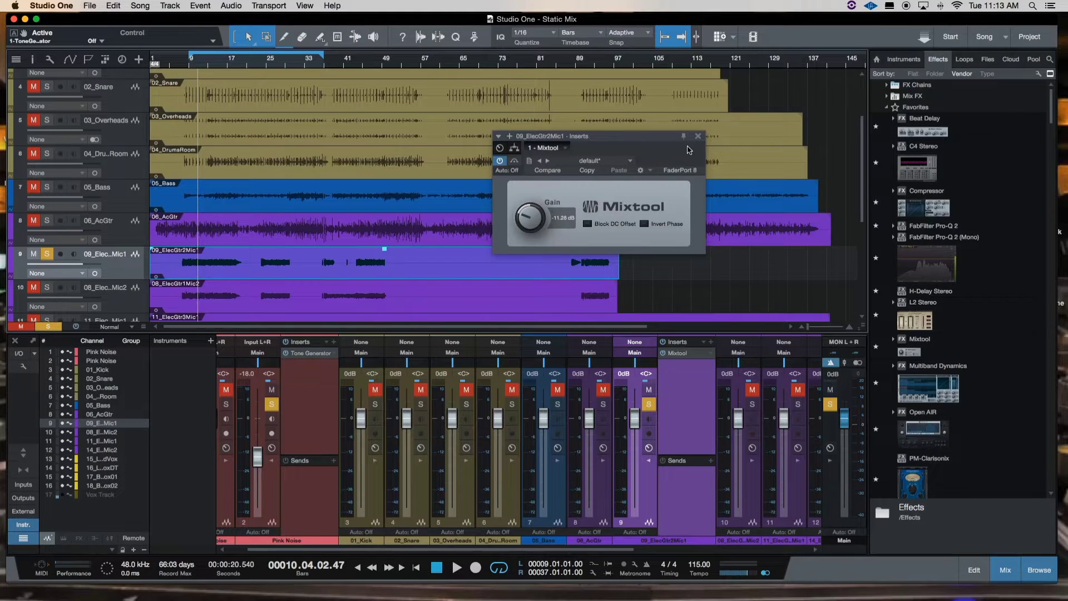
{"action": "left_click", "coordinate": [698, 136]}
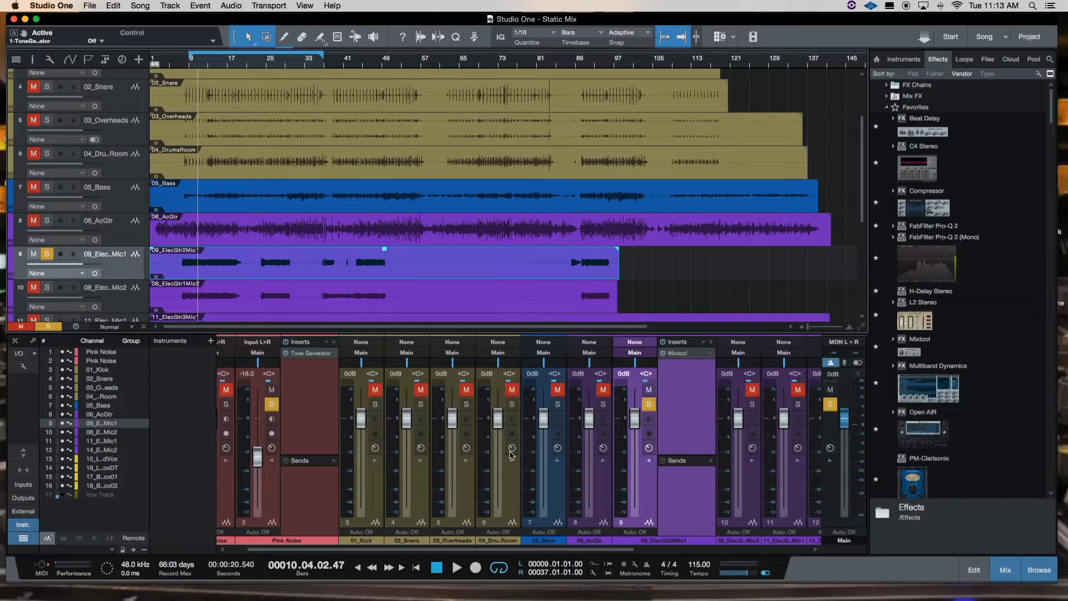
{"action": "key", "text": "KP_Subtract"}
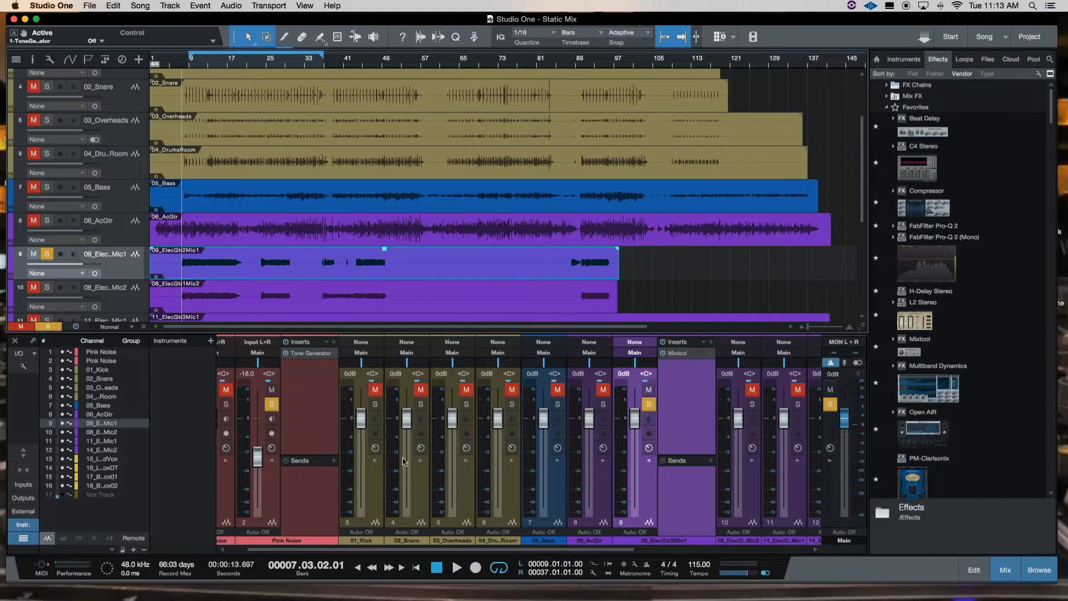
Expand the 01_Kick channel's inserts, open its Mixtool, and solo the kick
{"action": "left_click", "coordinate": [376, 461]}
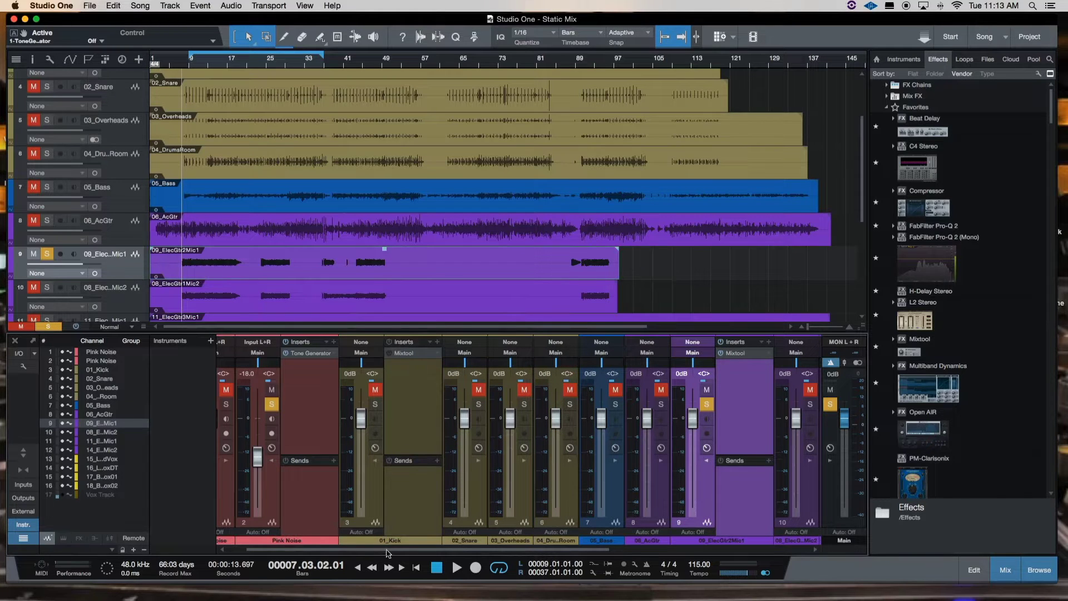
{"action": "left_click", "coordinate": [407, 354]}
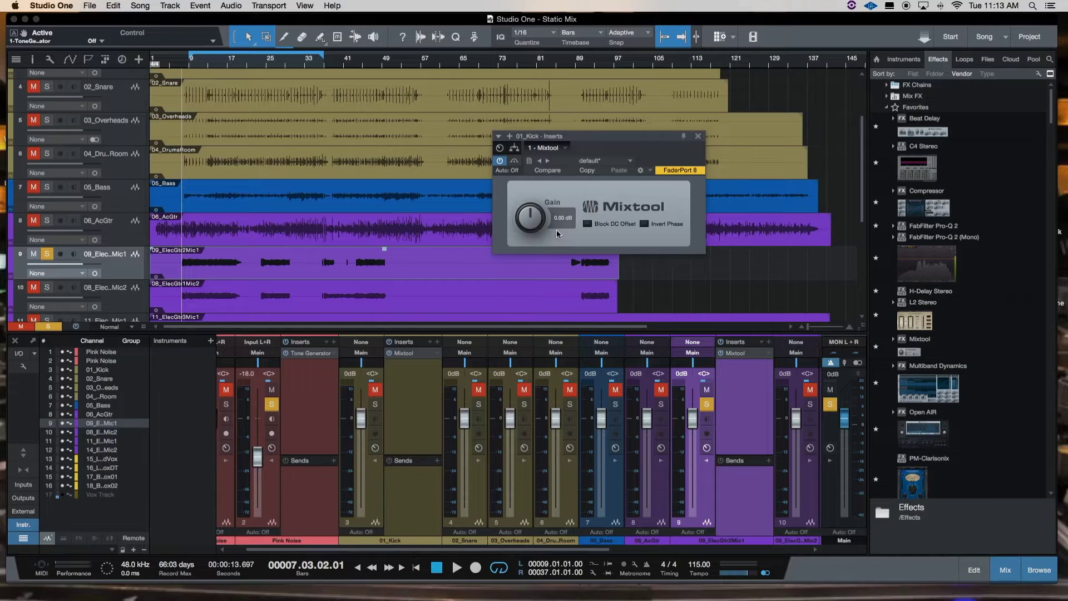
{"action": "left_click", "coordinate": [374, 404]}
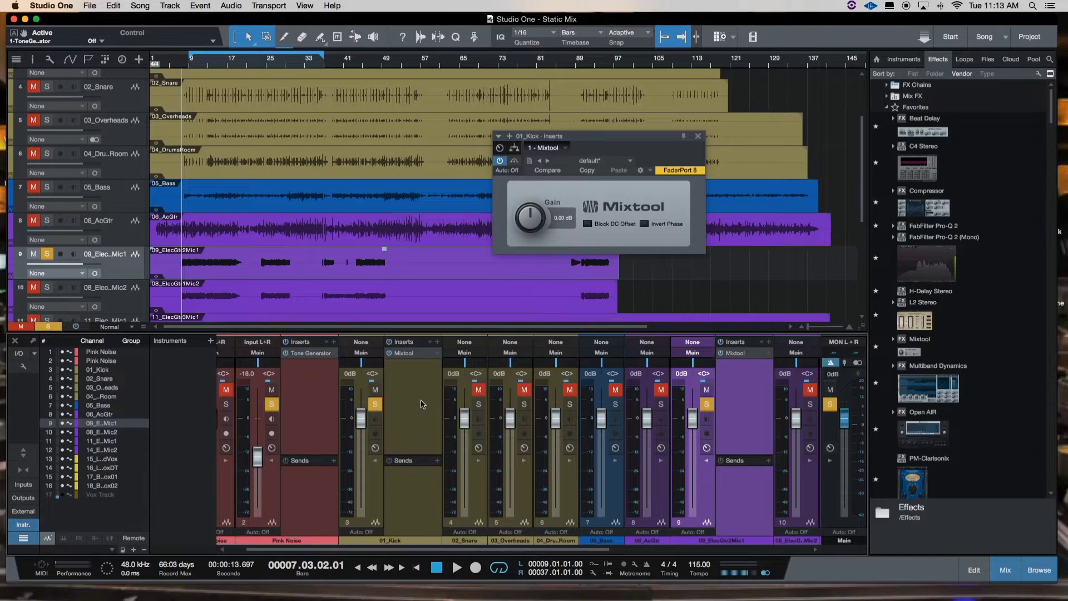
Play the song and set the kick's Mixtool gain to -2.16 dB
{"action": "key", "text": "space"}
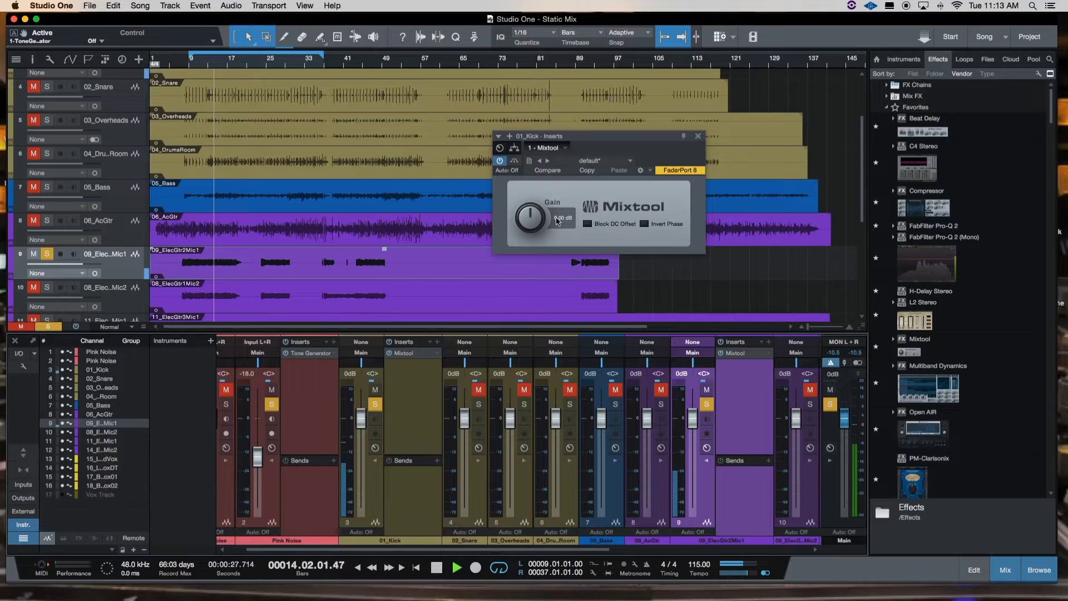
{"action": "left_click_drag", "start_coordinate": [530, 218], "coordinate": [530, 222]}
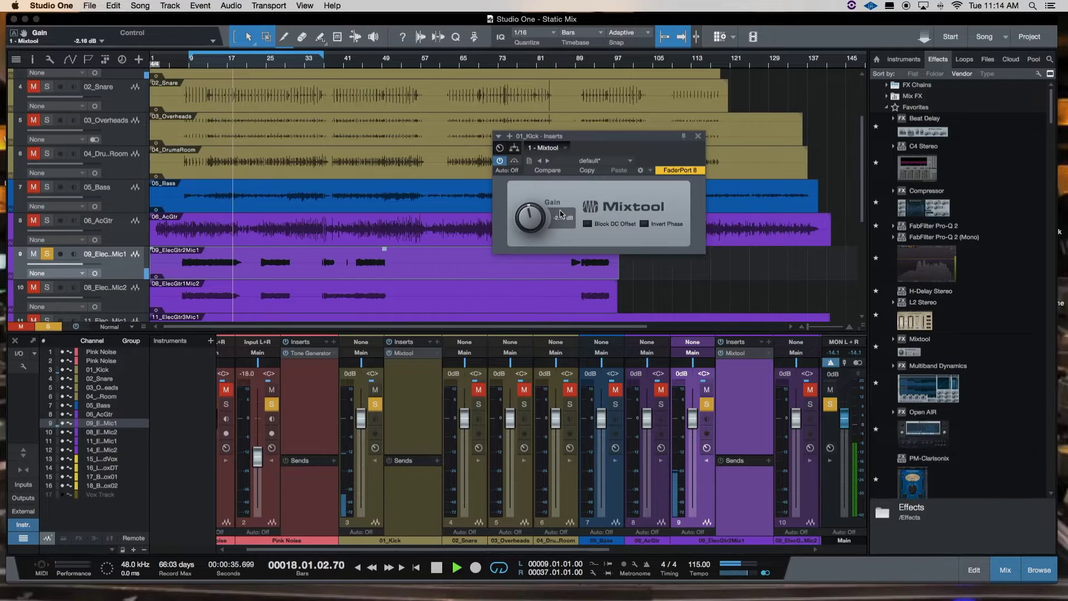
{"action": "key", "text": "space"}
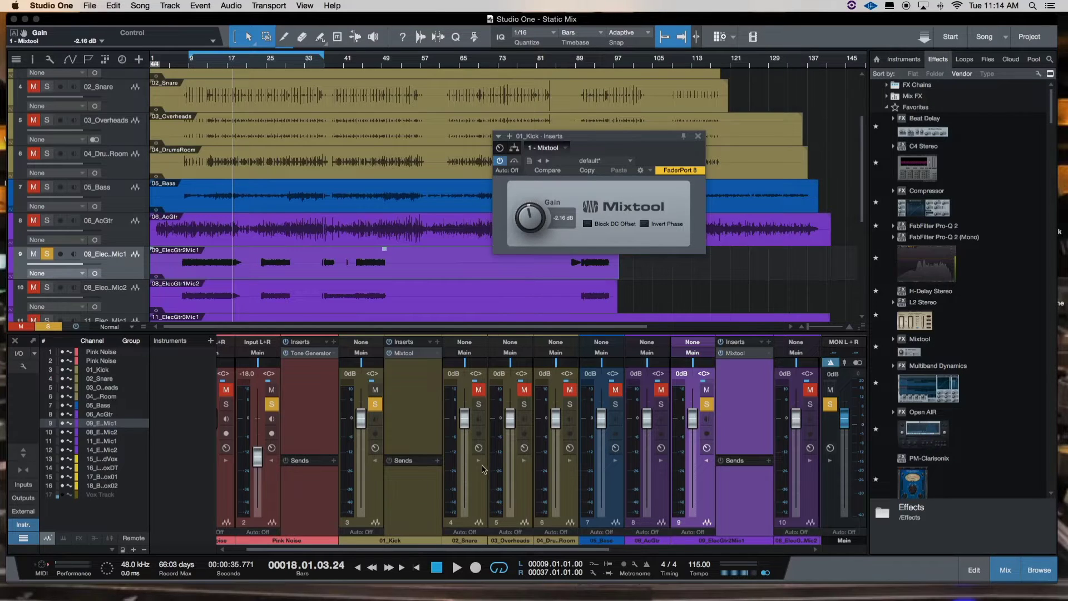
Expand and solo the 02_Snare channel, then open its Mixtool and activate it
{"action": "left_click", "coordinate": [478, 460]}
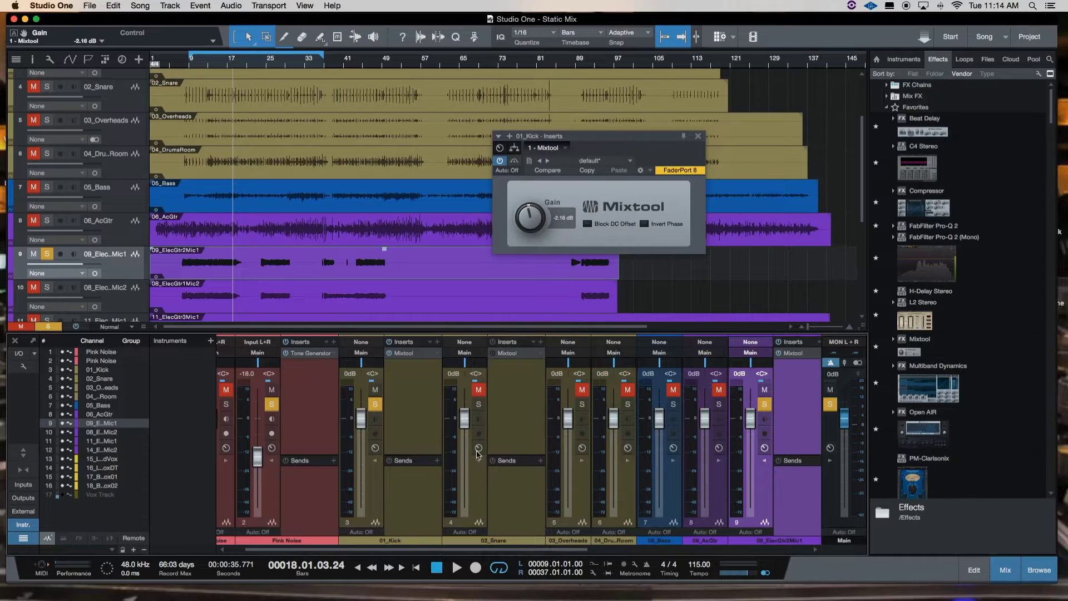
{"action": "left_click", "coordinate": [480, 406]}
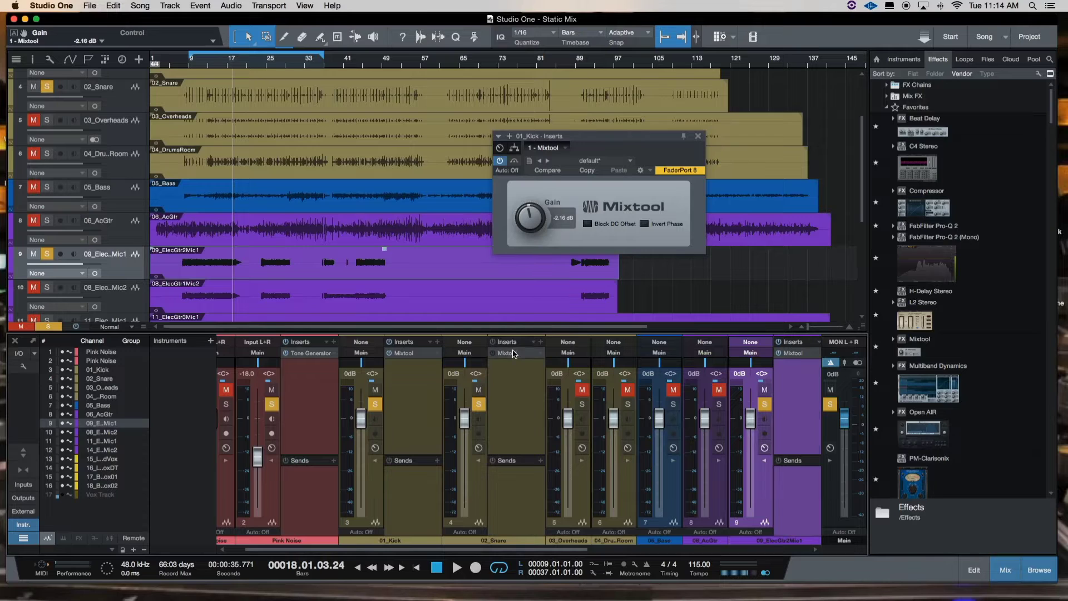
{"action": "left_click", "coordinate": [512, 353]}
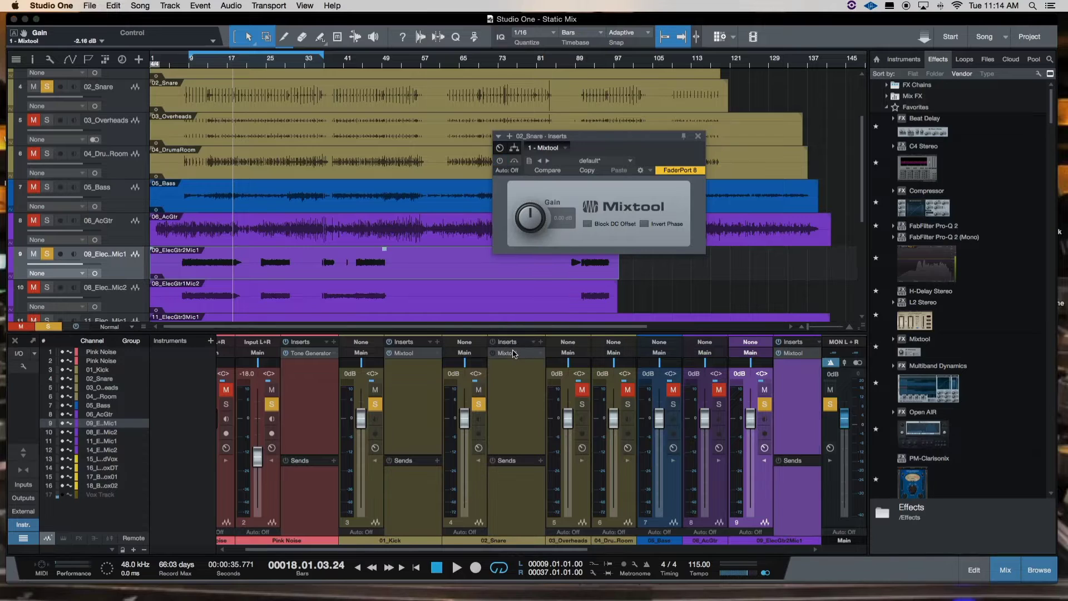
{"action": "left_click", "coordinate": [500, 161]}
Play the passage and lower the snare's Mixtool gain to -4.32 dB
{"action": "key", "text": "space"}
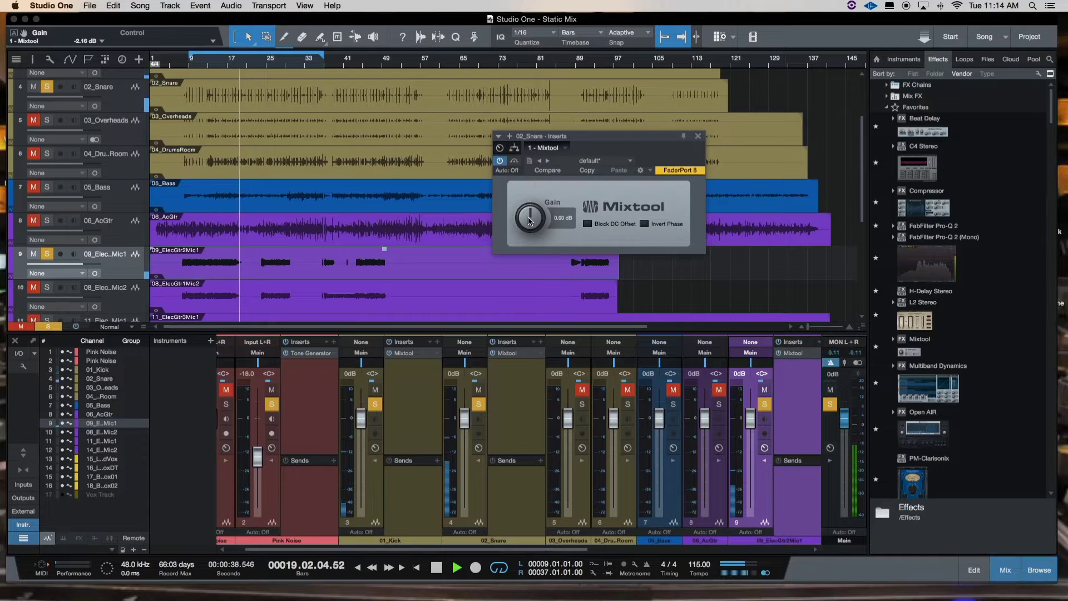
{"action": "key", "text": "KP_Subtract"}
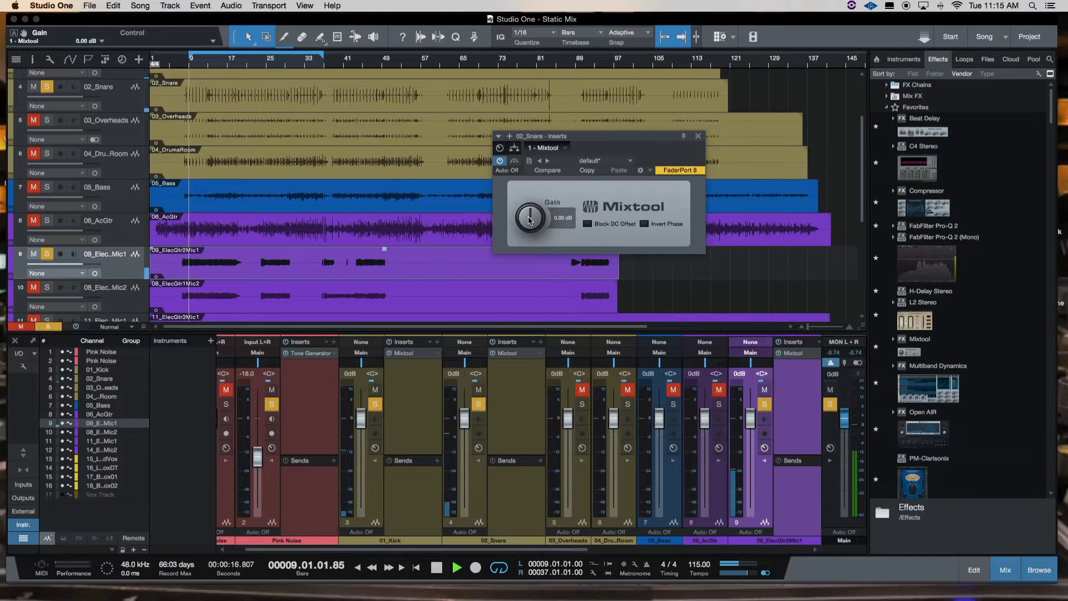
{"action": "scroll", "coordinate": [528, 220], "scroll_direction": "down", "scroll_amount": 1}
{"action": "scroll", "coordinate": [528, 221], "scroll_direction": "down", "scroll_amount": 6}
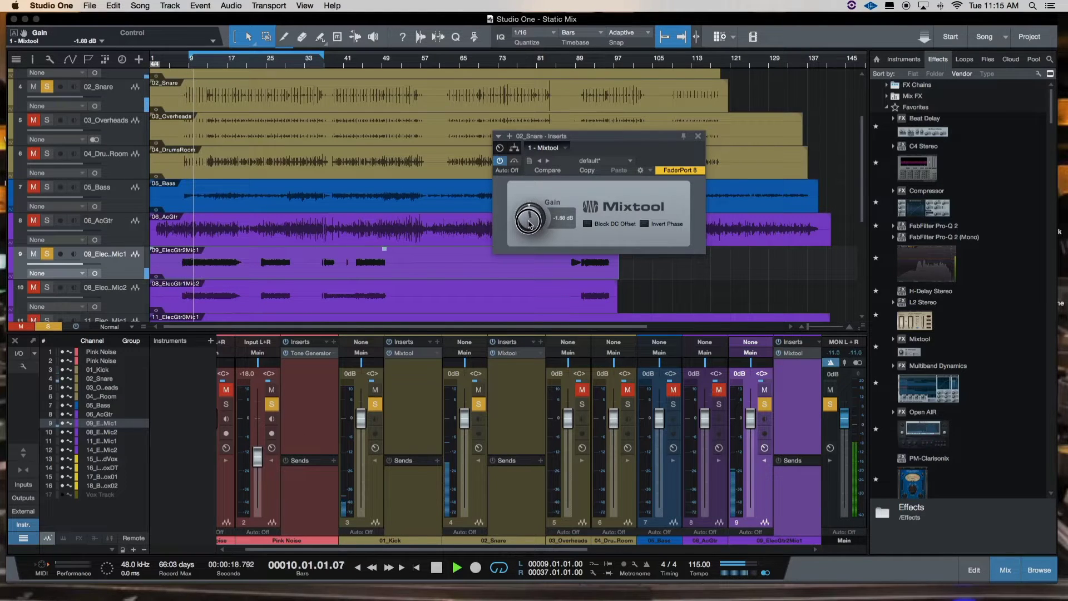
{"action": "scroll", "coordinate": [529, 225], "scroll_direction": "down", "scroll_amount": 12}
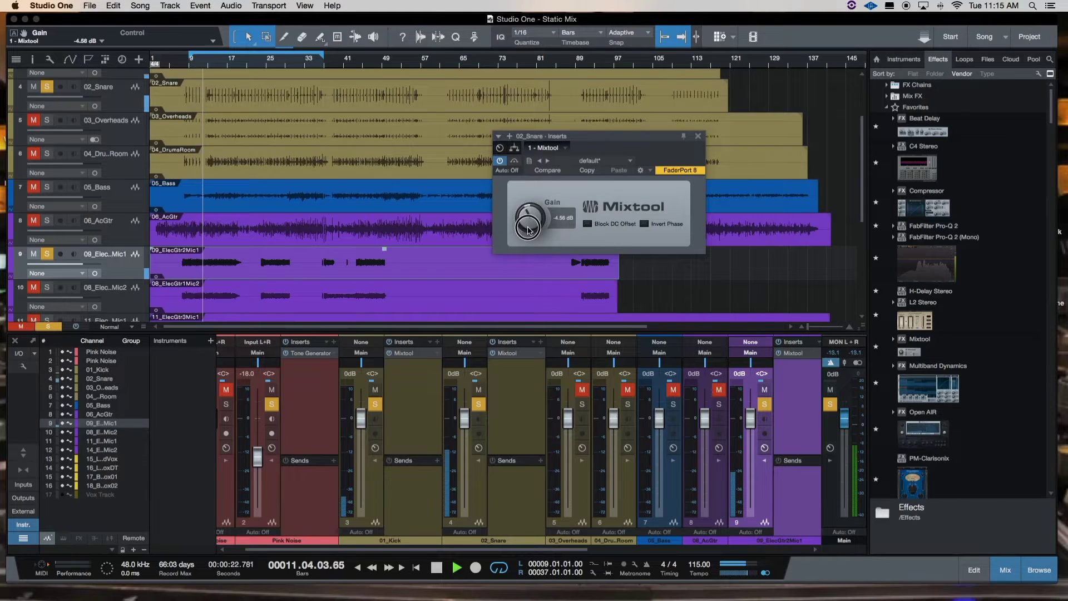
{"action": "scroll", "coordinate": [529, 229], "scroll_direction": "up", "scroll_amount": 1}
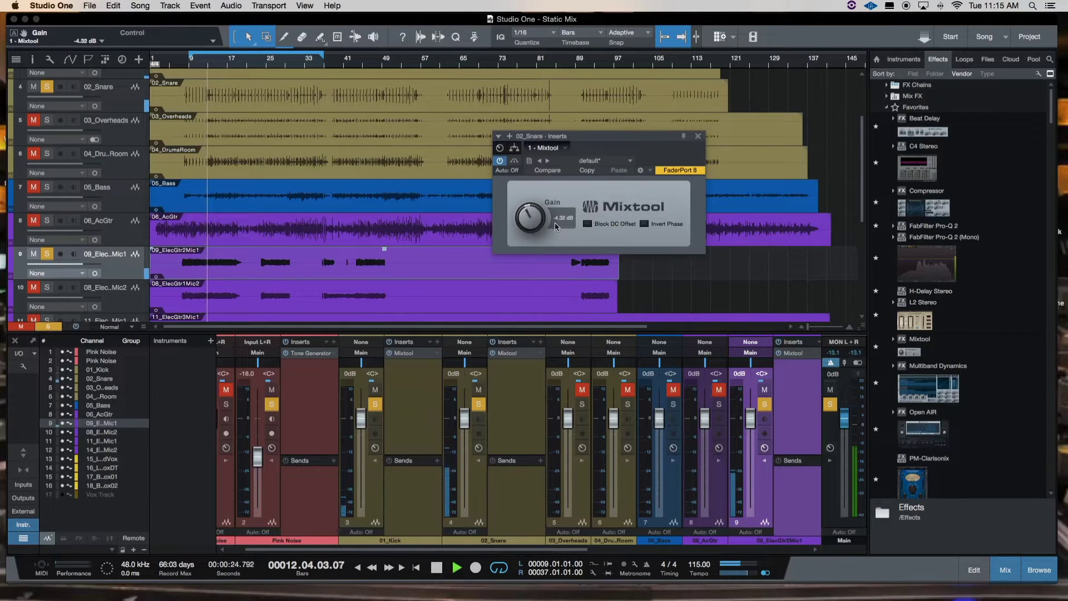
{"action": "key", "text": "space"}
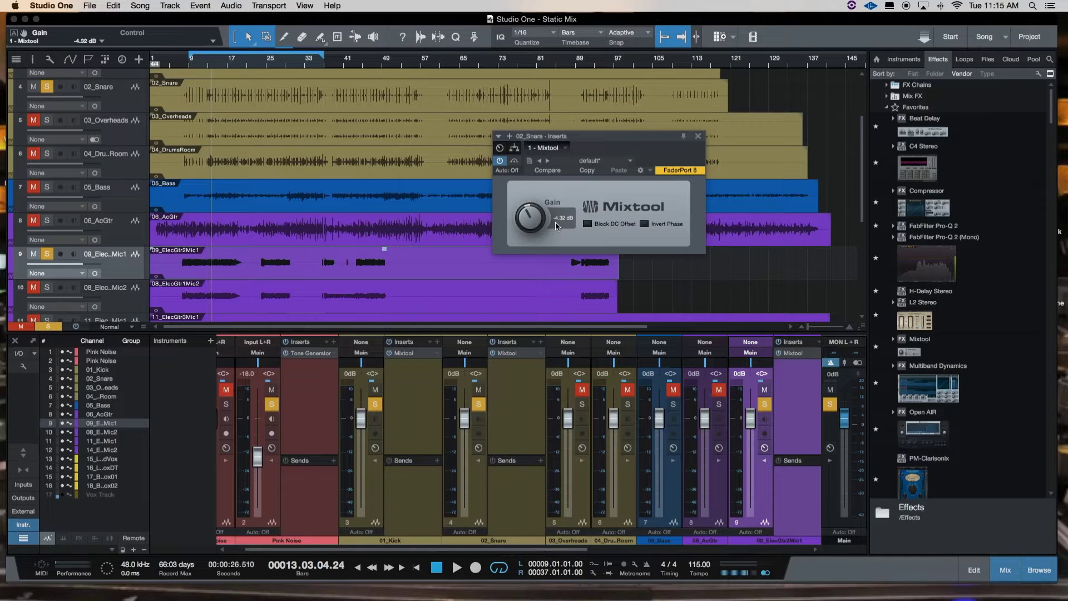
Return playback to the passage's start, expand the 03_Overheads channel's inserts, and open and activate its Mixtool
{"action": "key", "text": "KP_0"}
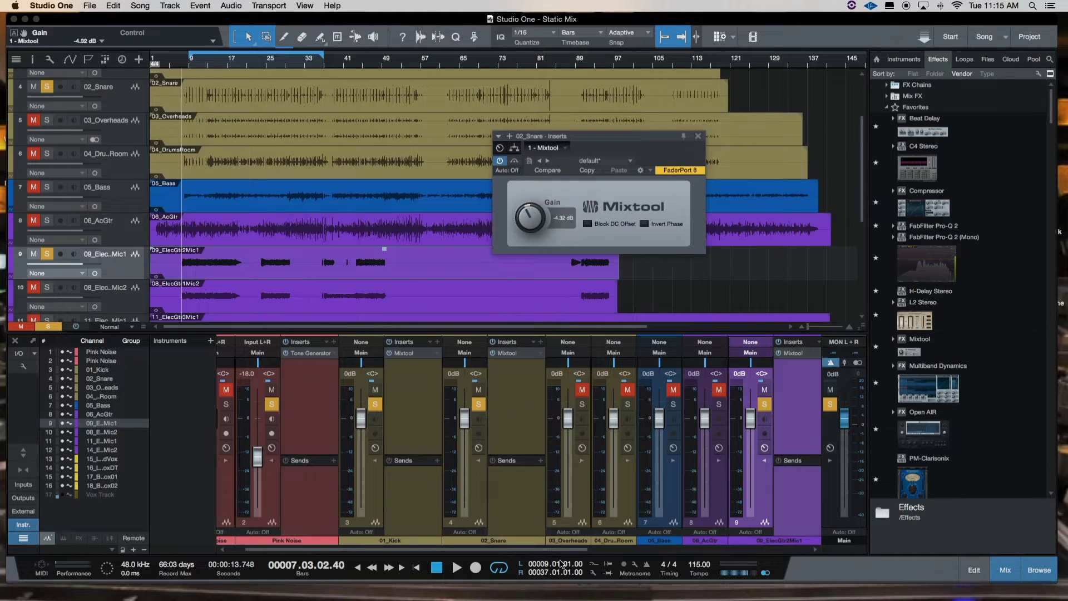
{"action": "left_click", "coordinate": [582, 462]}
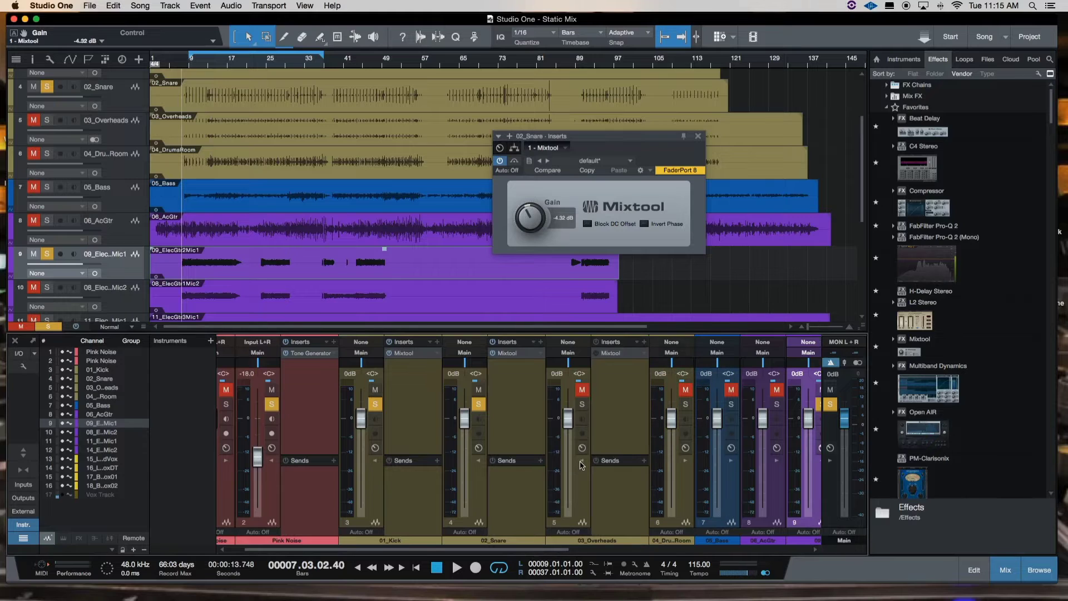
{"action": "left_click", "coordinate": [612, 354]}
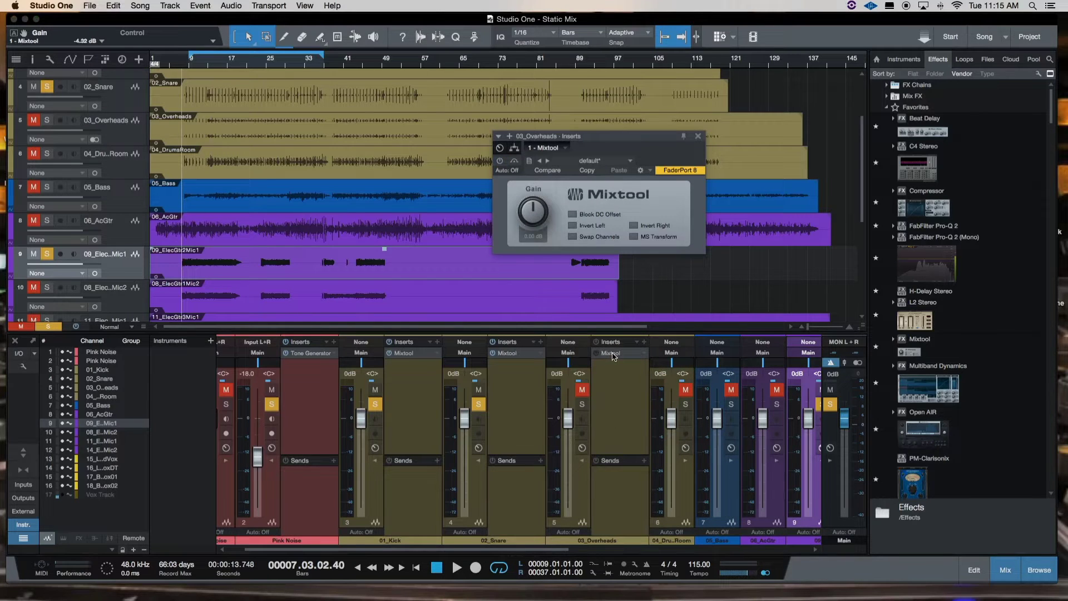
{"action": "left_click", "coordinate": [499, 161]}
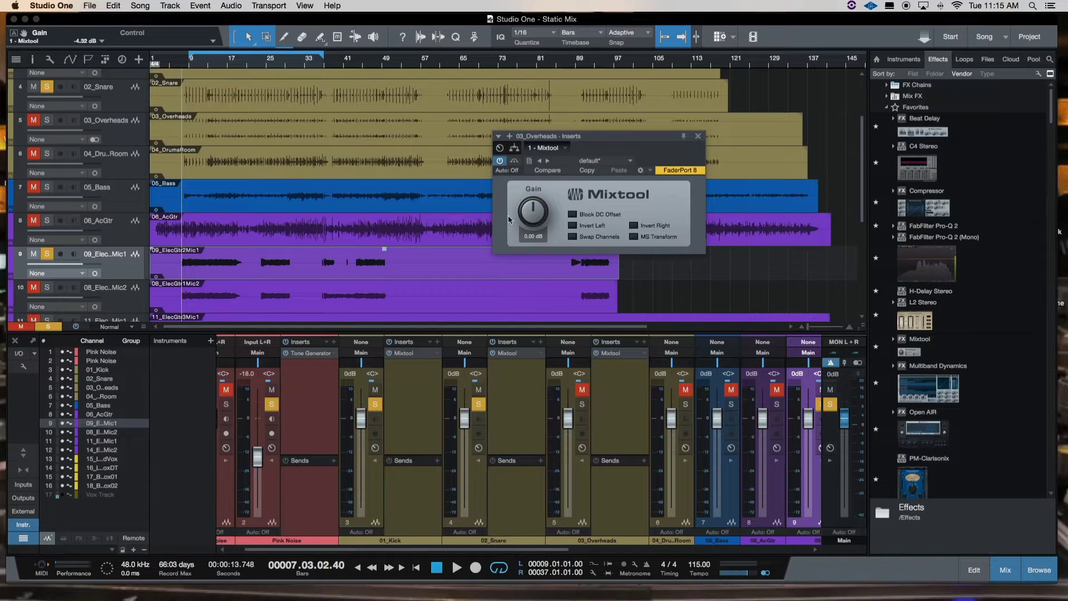
Solo the 03_Overheads channel, lower its Mixtool gain to -8.64 dB during playback, and return playback to the passage's start
{"action": "left_click", "coordinate": [582, 406]}
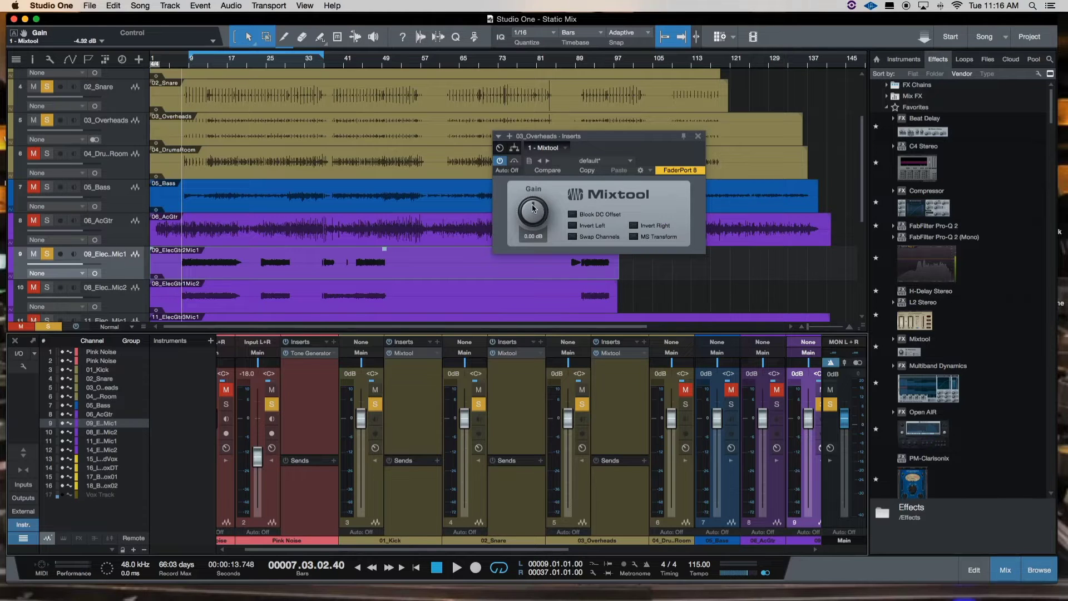
{"action": "key", "text": "space"}
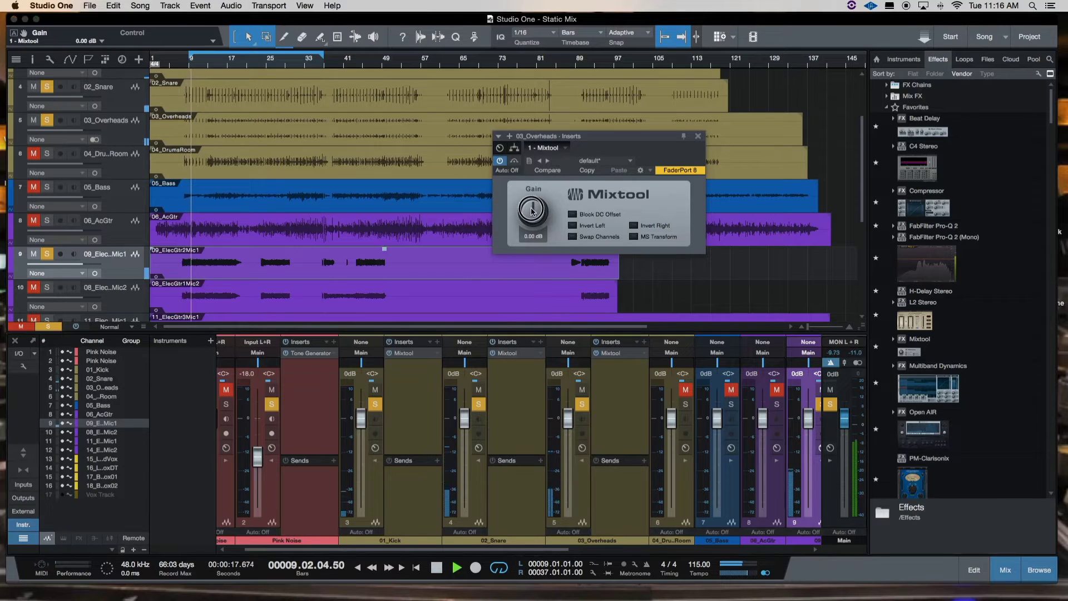
{"action": "left_click_drag", "start_coordinate": [533, 211], "coordinate": [530, 229]}
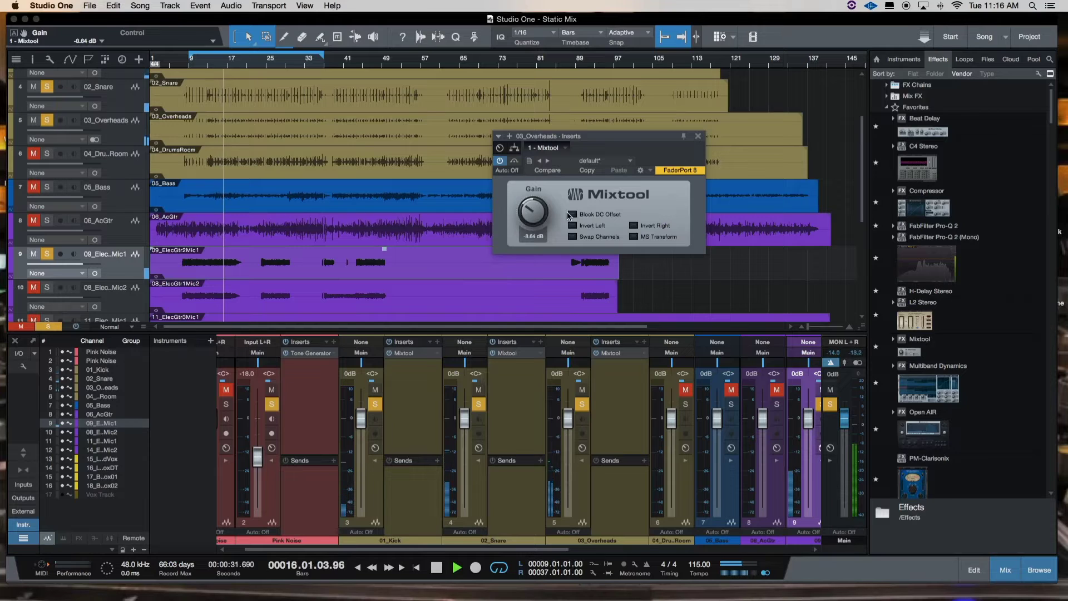
{"action": "key", "text": "space"}
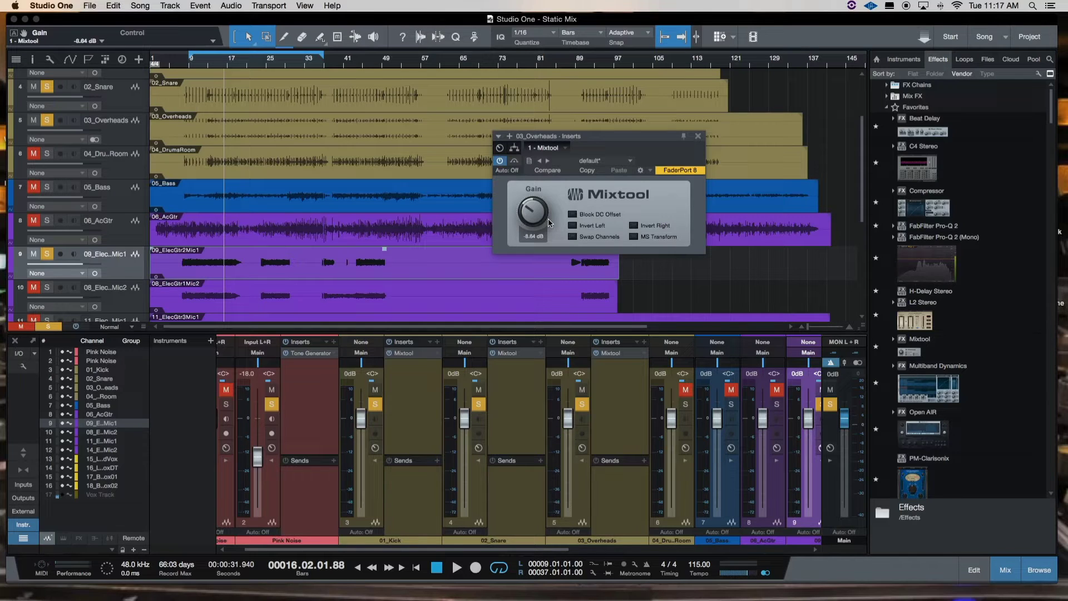
{"action": "key", "text": "KP_0"}
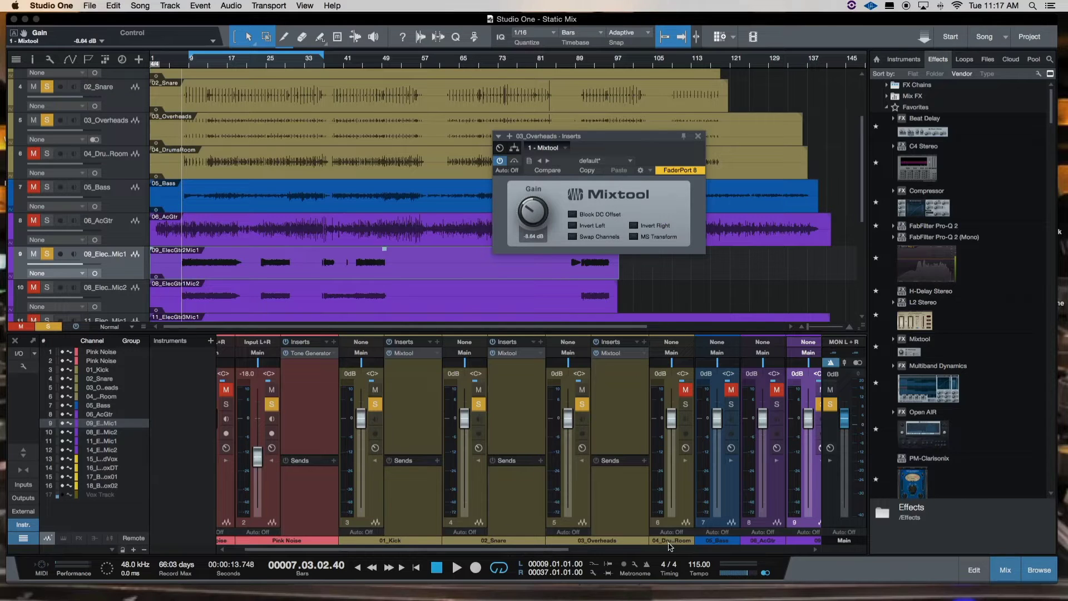
Expand and solo the 04_DrumsRoom channel, opening and activating its Mixtool
{"action": "left_click", "coordinate": [686, 461]}
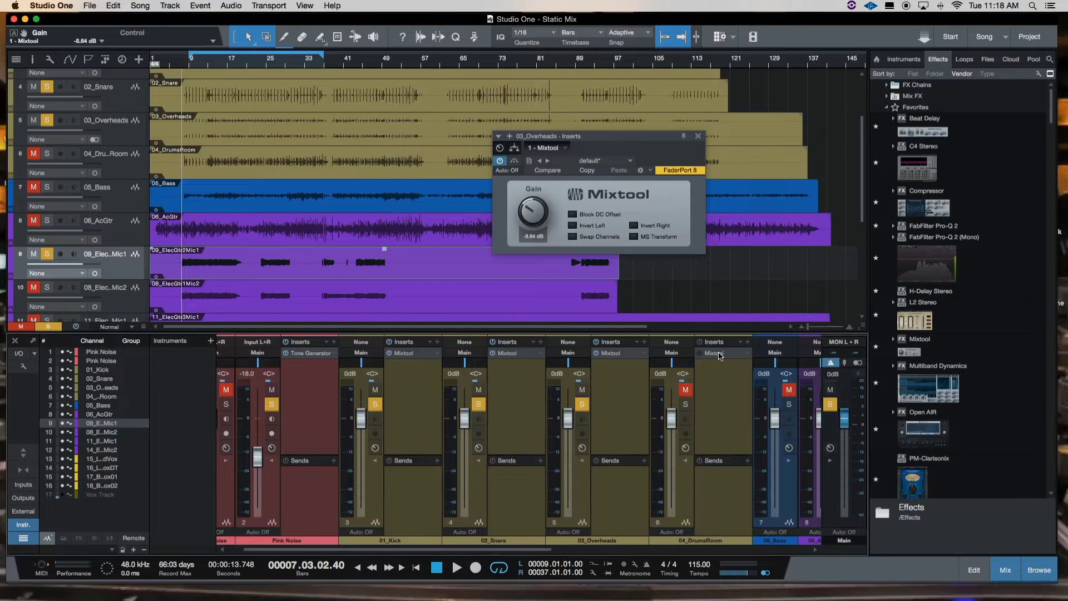
{"action": "left_click", "coordinate": [719, 356]}
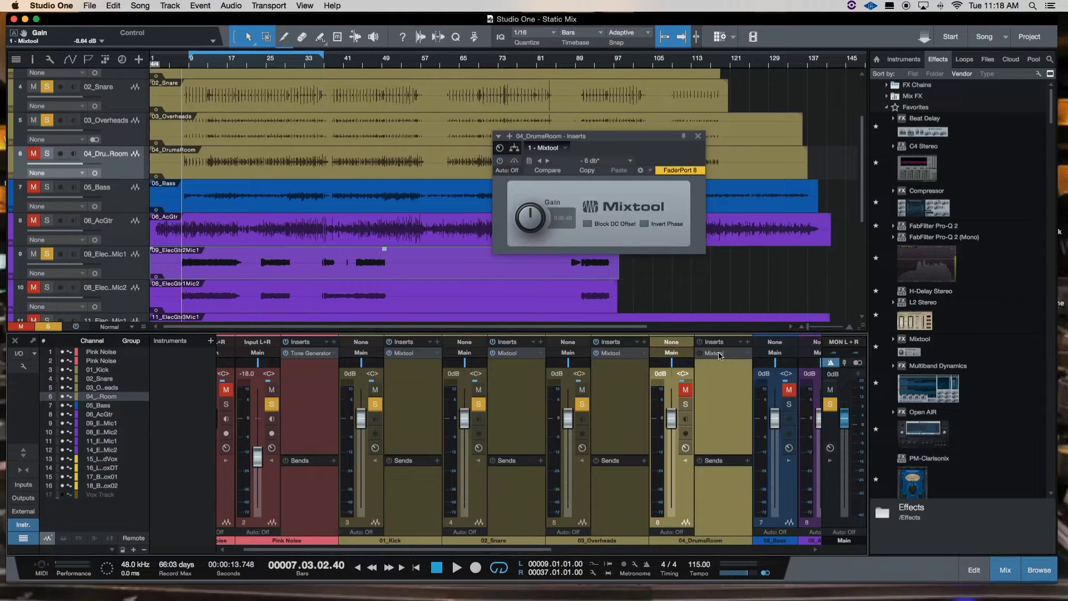
{"action": "left_click", "coordinate": [686, 404]}
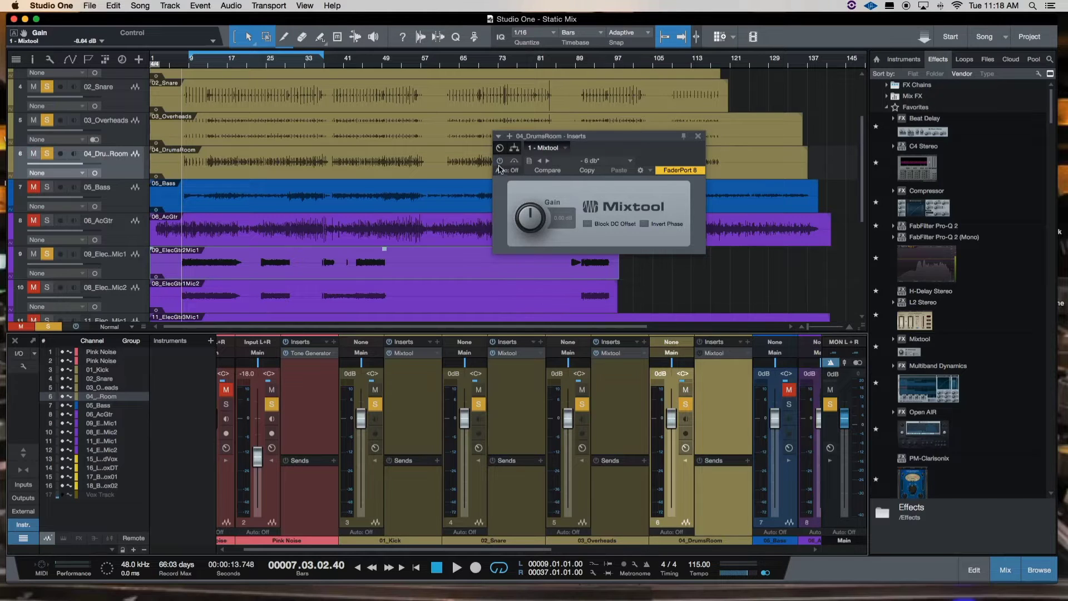
{"action": "left_click", "coordinate": [500, 161]}
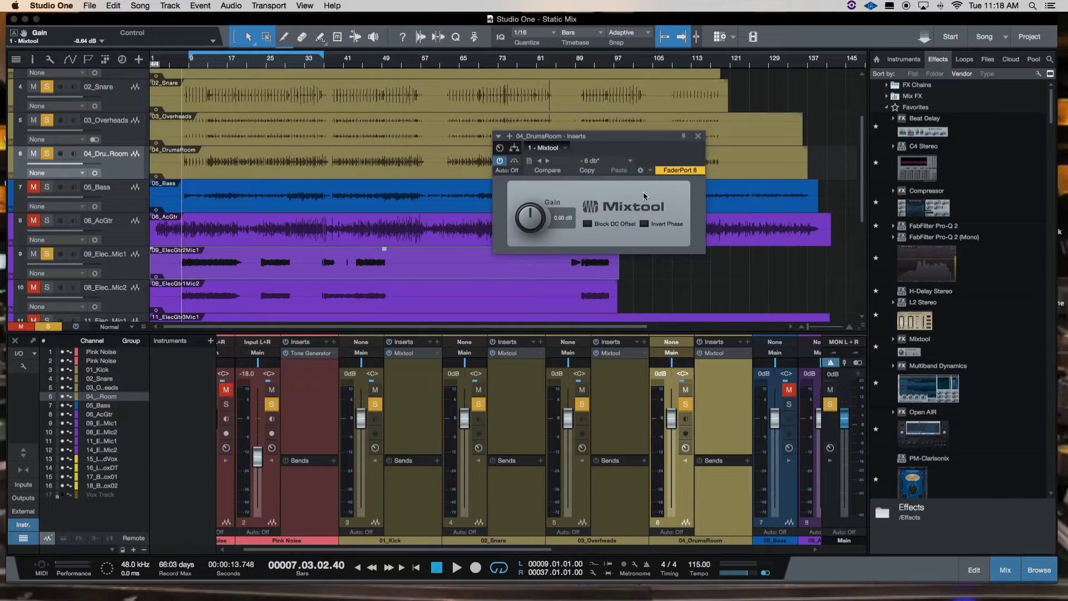
Play the passage and lower the 04_DrumsRoom channel's Mixtool gain to -7.68 dB
{"action": "key", "text": "space"}
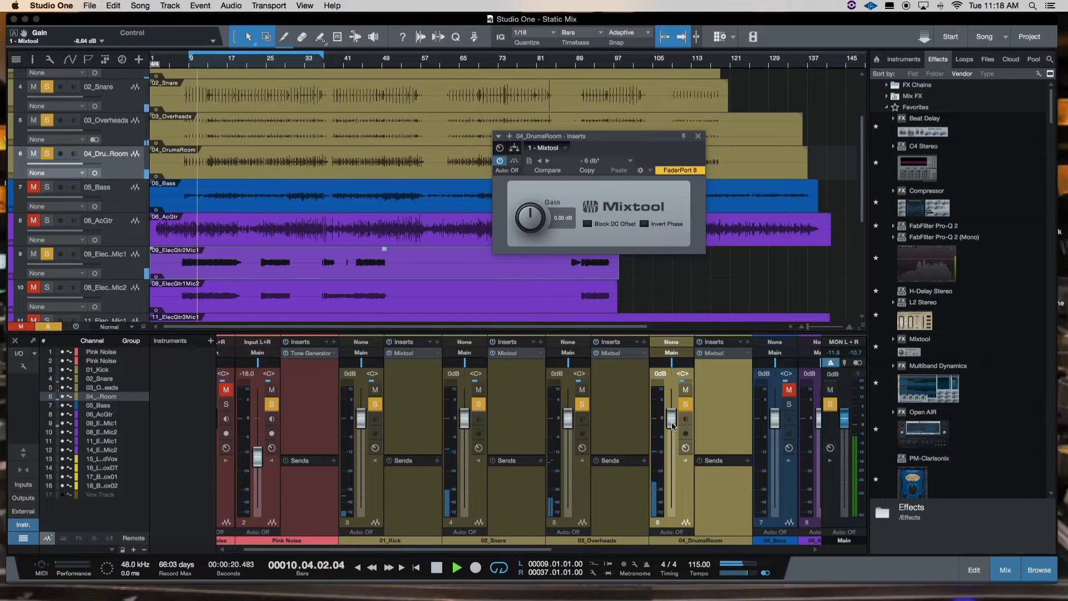
{"action": "scroll", "coordinate": [529, 227], "scroll_direction": "down", "scroll_amount": 6}
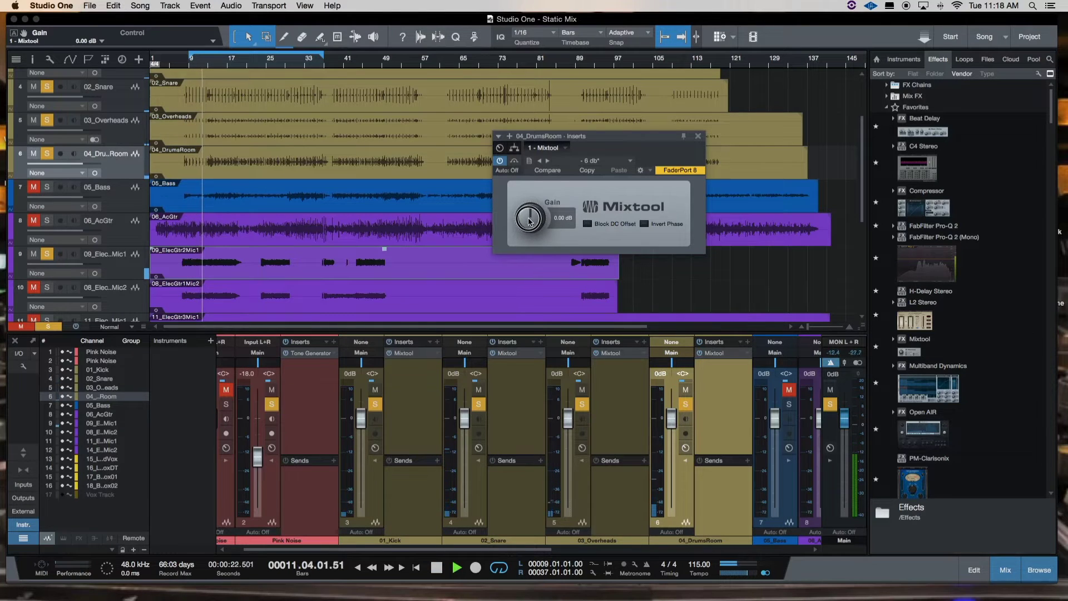
{"action": "left_click_drag", "start_coordinate": [529, 227], "coordinate": [529, 235]}
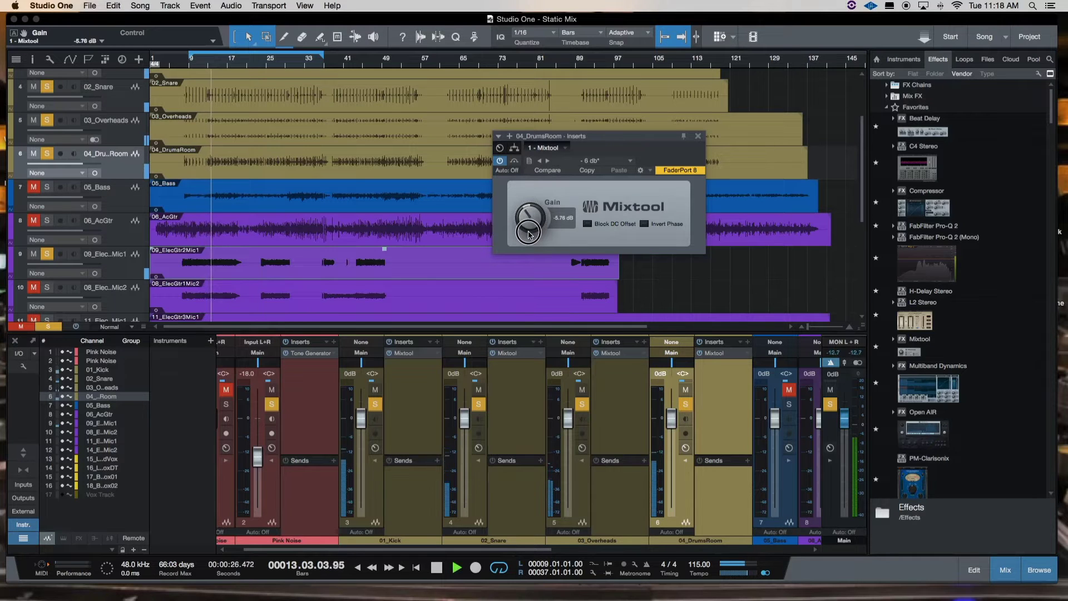
{"action": "scroll", "coordinate": [528, 235], "scroll_direction": "down", "scroll_amount": 3}
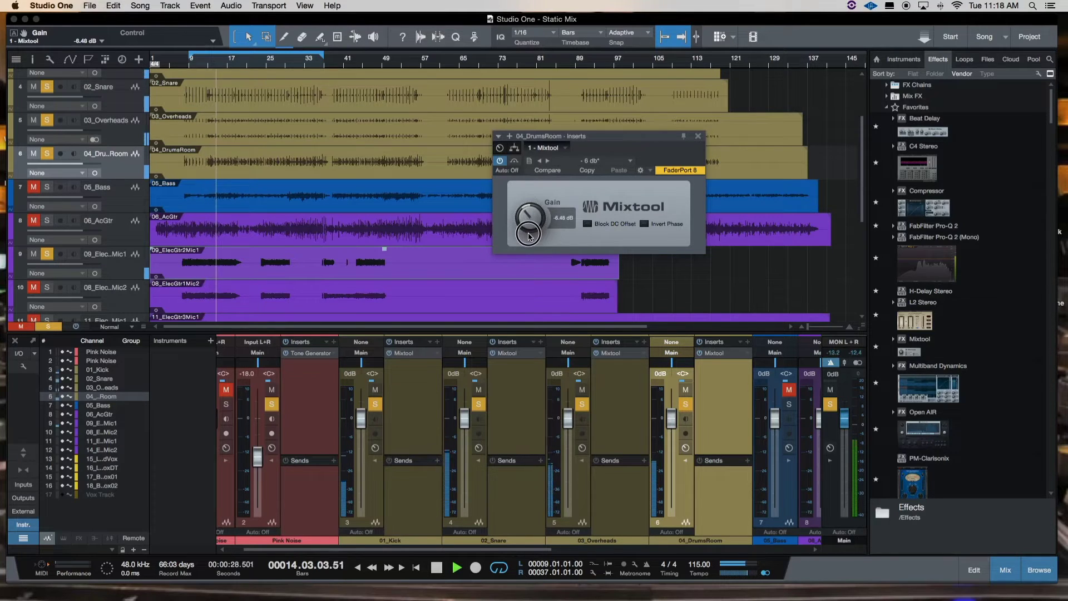
{"action": "scroll", "coordinate": [528, 237], "scroll_direction": "down", "scroll_amount": 1}
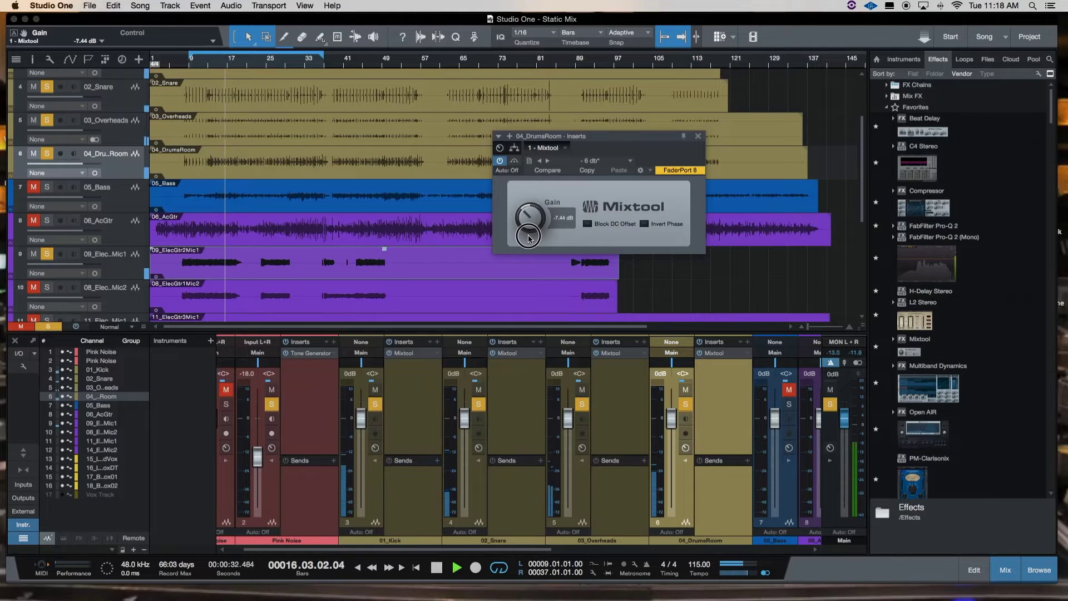
{"action": "scroll", "coordinate": [528, 238], "scroll_direction": "down", "scroll_amount": 1}
{"action": "left_click_drag", "start_coordinate": [528, 238], "coordinate": [529, 236]}
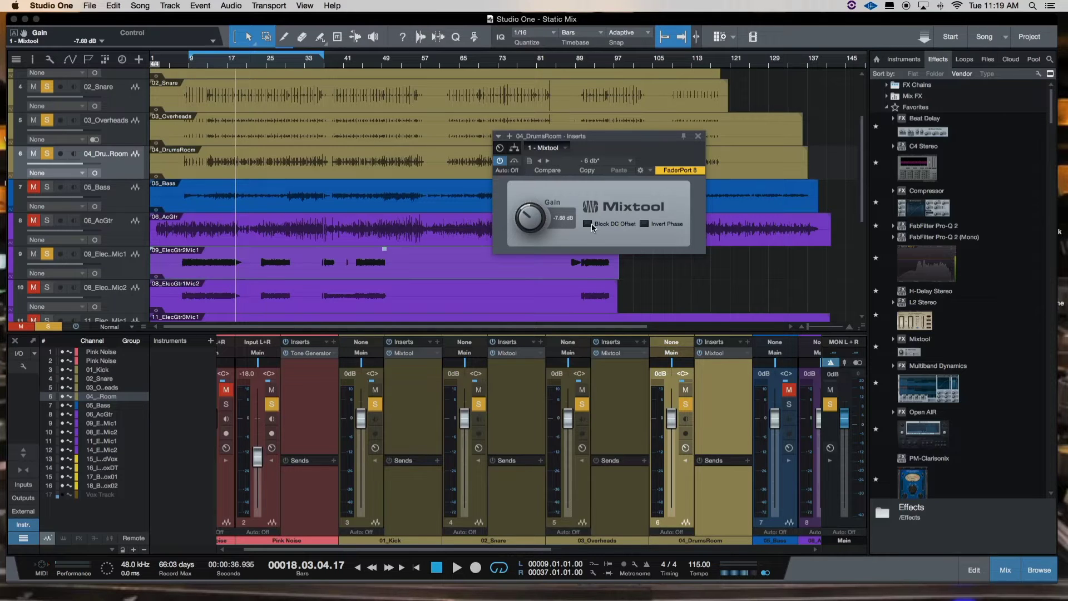
Replay the passage from its start to check the balance of the soloed drums and electric guitar
{"action": "key", "text": "KP_0"}
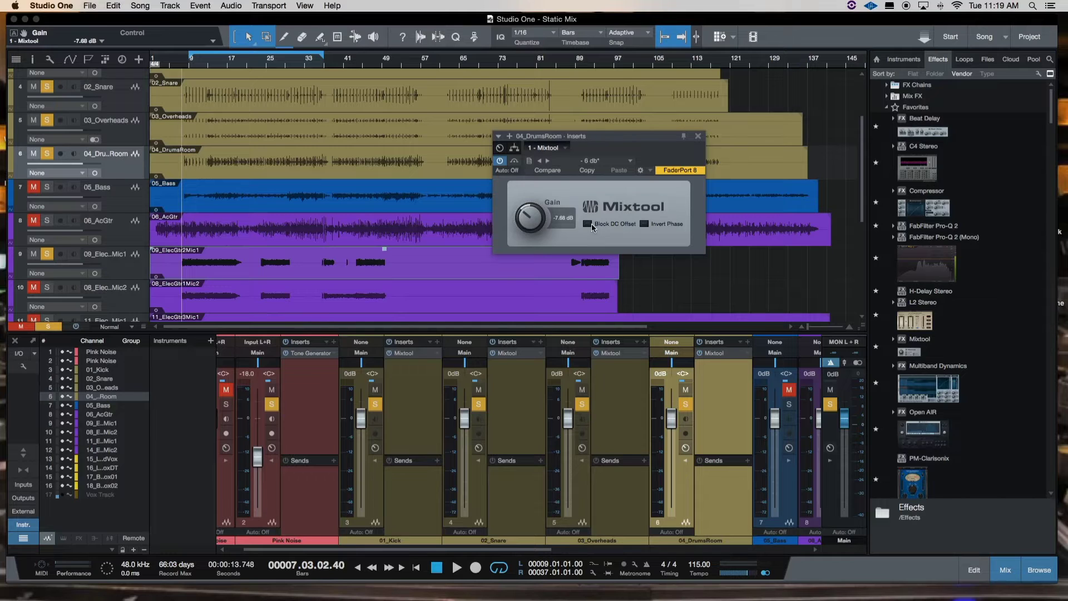
{"action": "key", "text": "space"}
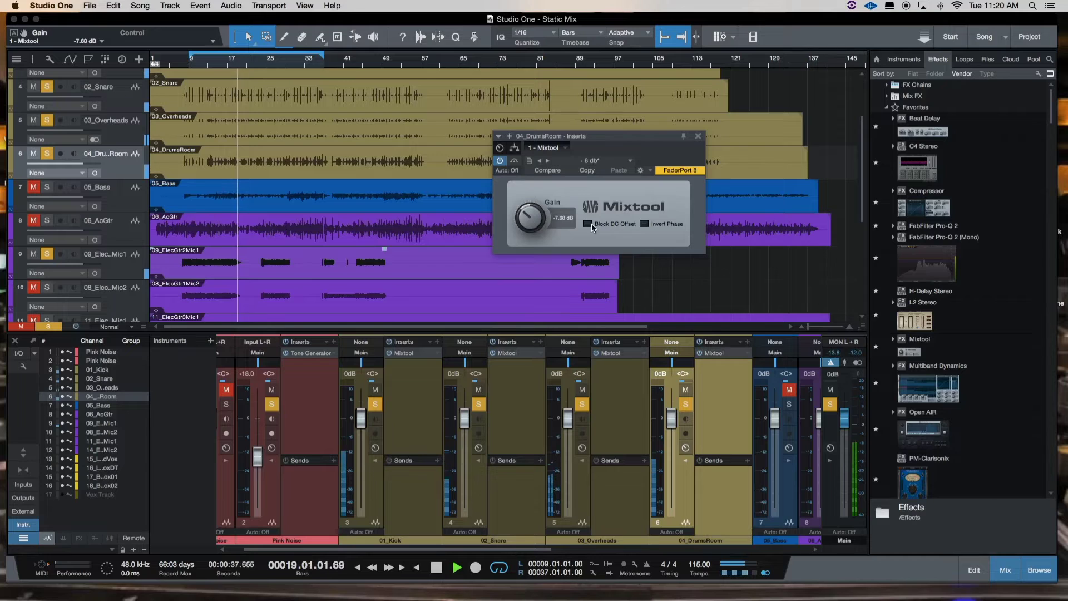
{"action": "key", "text": "space"}
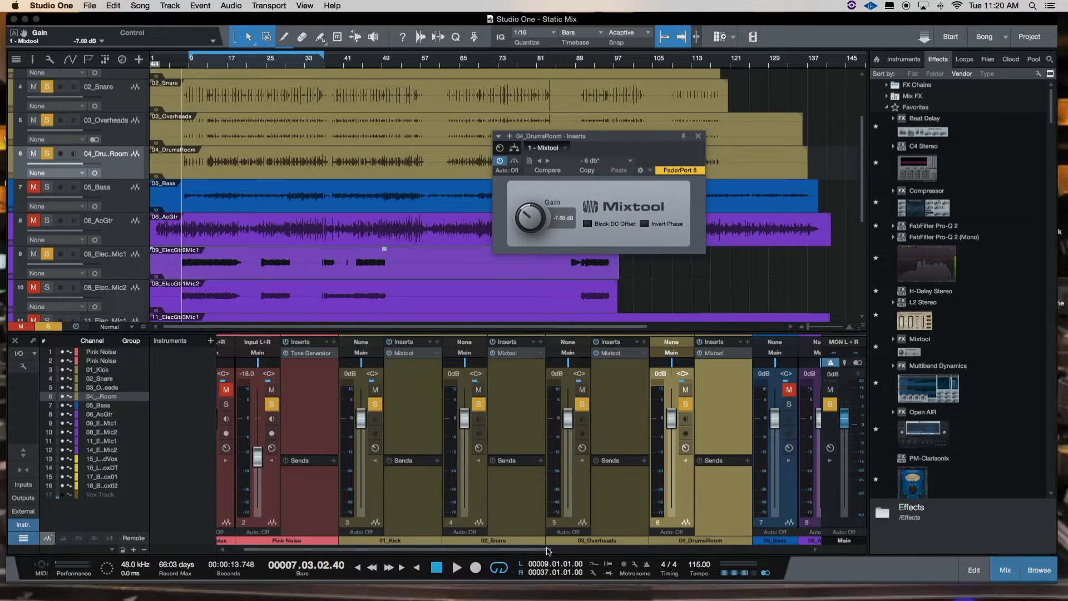
Move the 09_ElecGtr2Mic1 channel directly after 04_DrumsRoom and select all channels from 01_Kick through 09_ElecGtr2Mic1
{"action": "left_click_drag", "start_coordinate": [536, 550], "coordinate": [575, 551]}
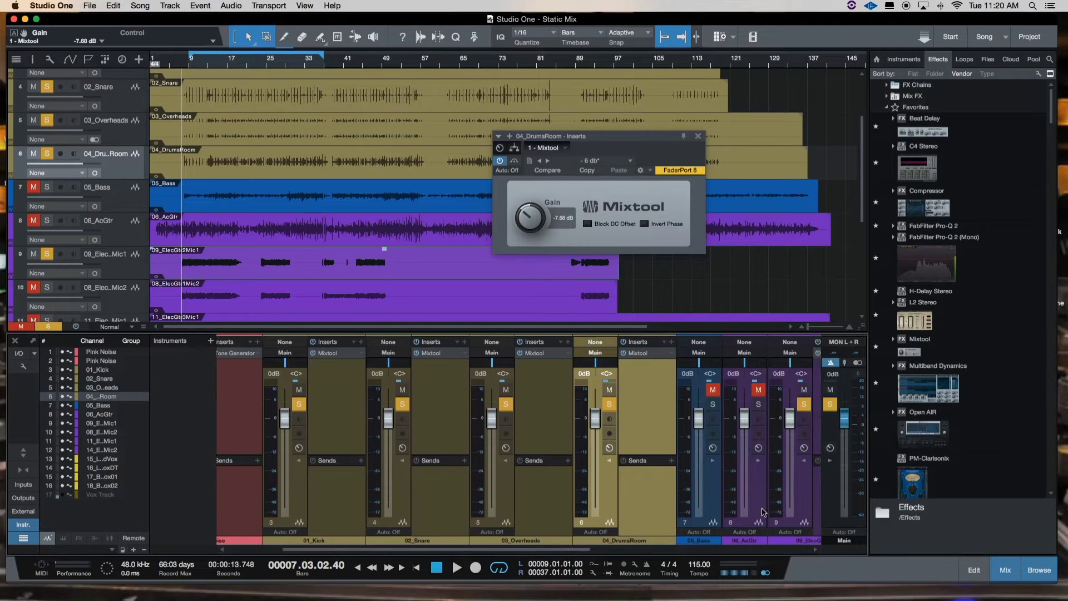
{"action": "left_click_drag", "start_coordinate": [804, 500], "coordinate": [680, 484]}
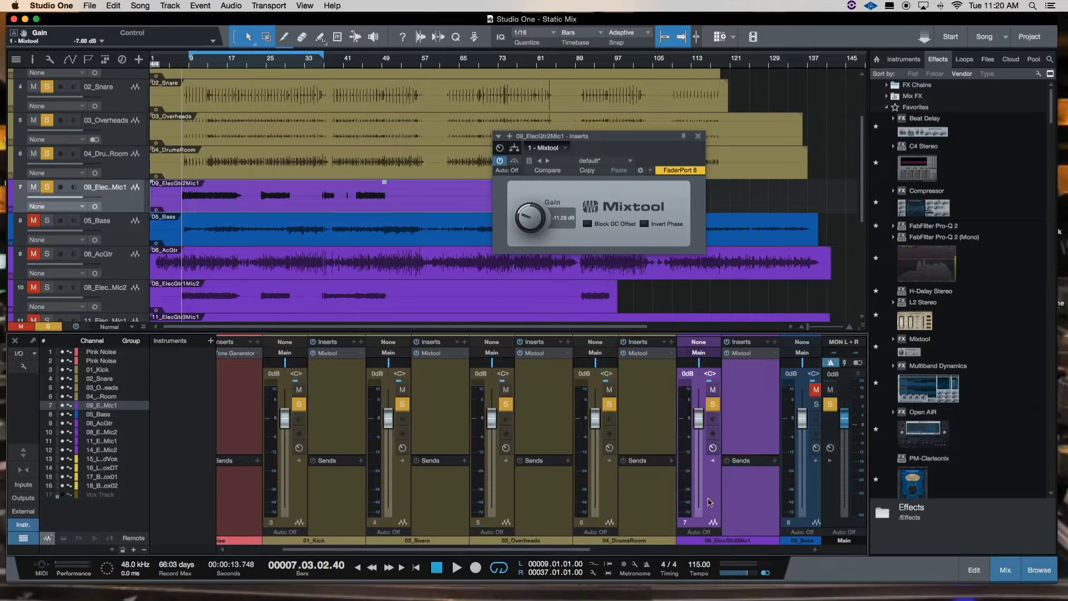
{"action": "left_click", "coordinate": [307, 496], "text": "shift"}
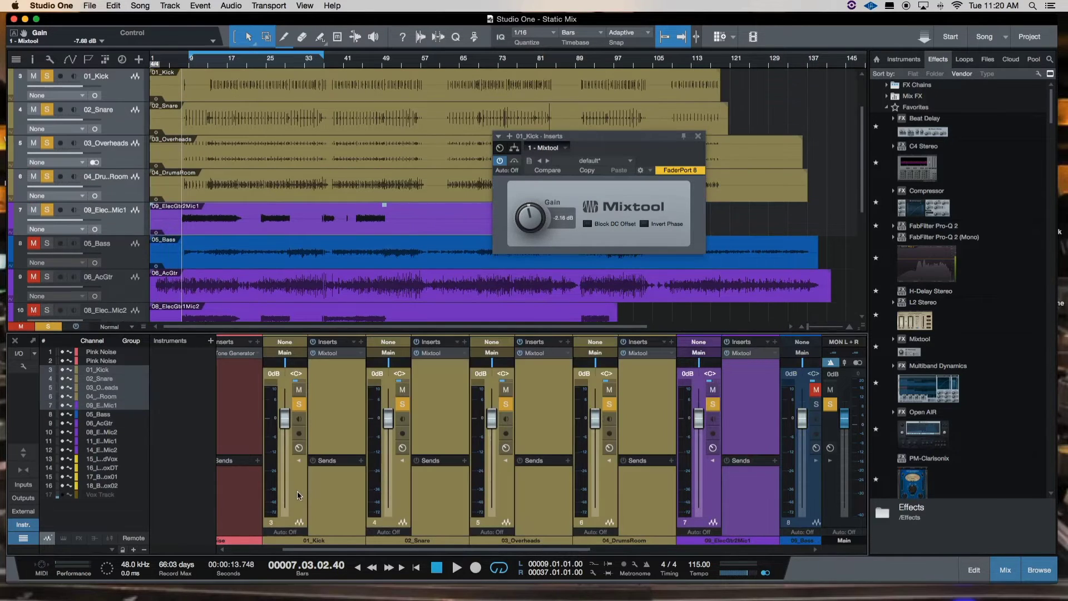
Compare the passage's playback with the selected channels' Mixtools bypassed and reactivated
{"action": "left_click", "coordinate": [727, 353]}
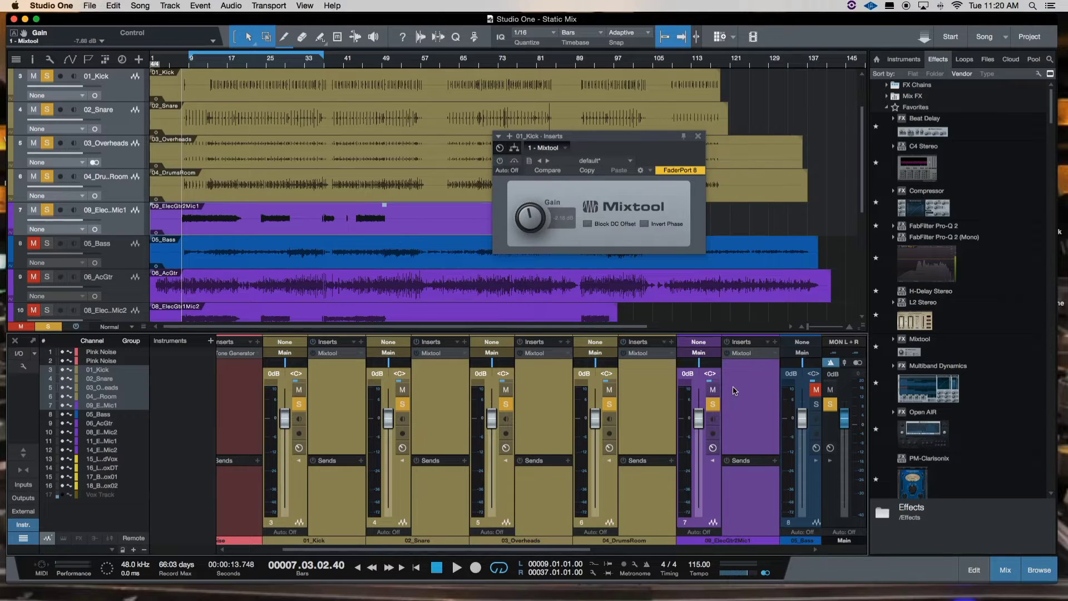
{"action": "key", "text": "space"}
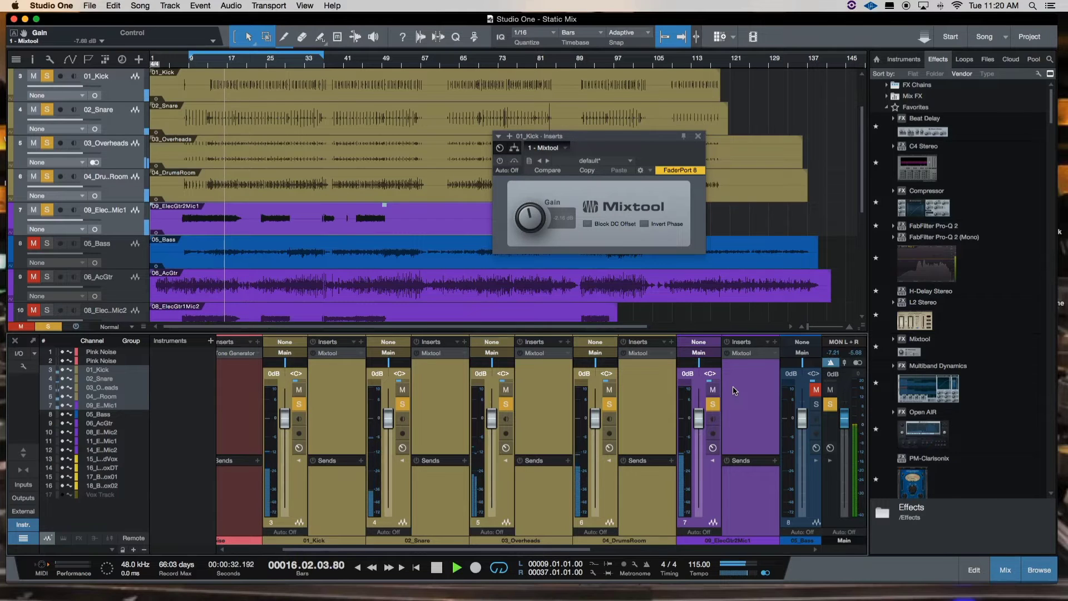
{"action": "key", "text": "space"}
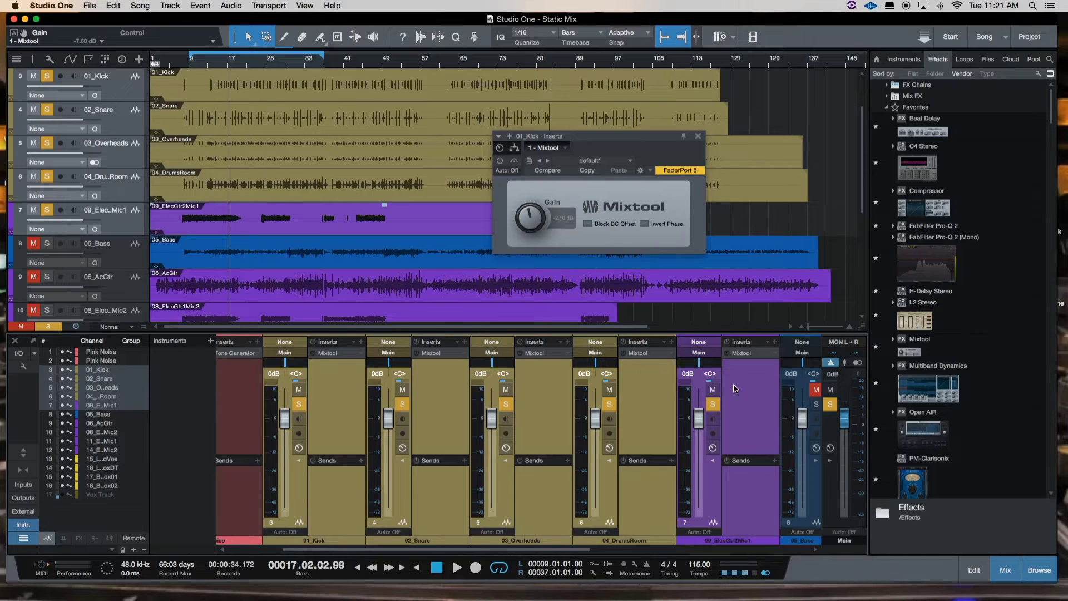
{"action": "left_click", "coordinate": [725, 354]}
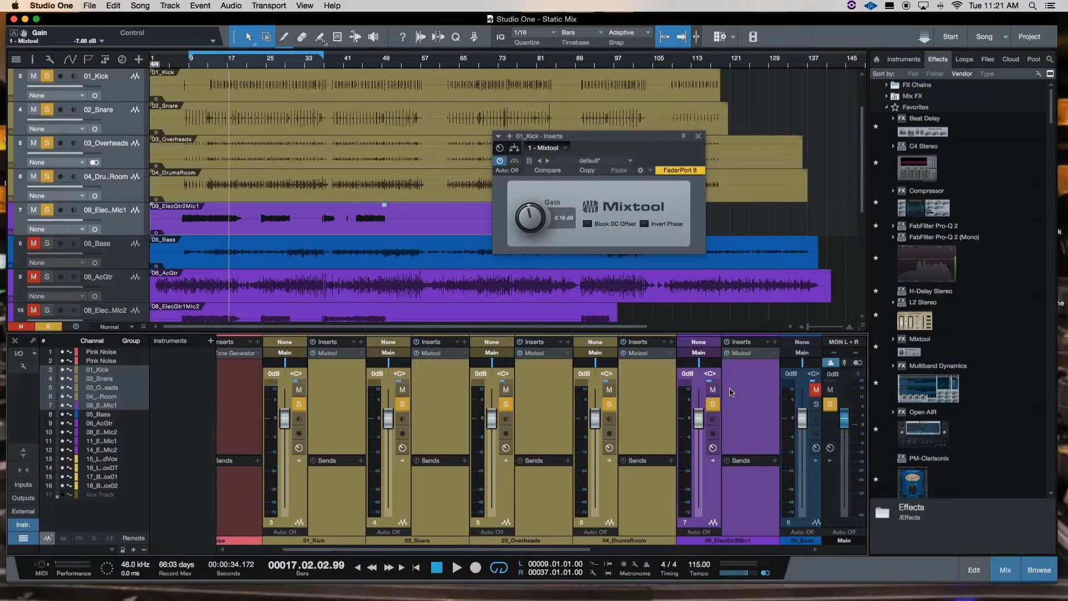
{"action": "key", "text": "KP_0"}
{"action": "key", "text": "space"}
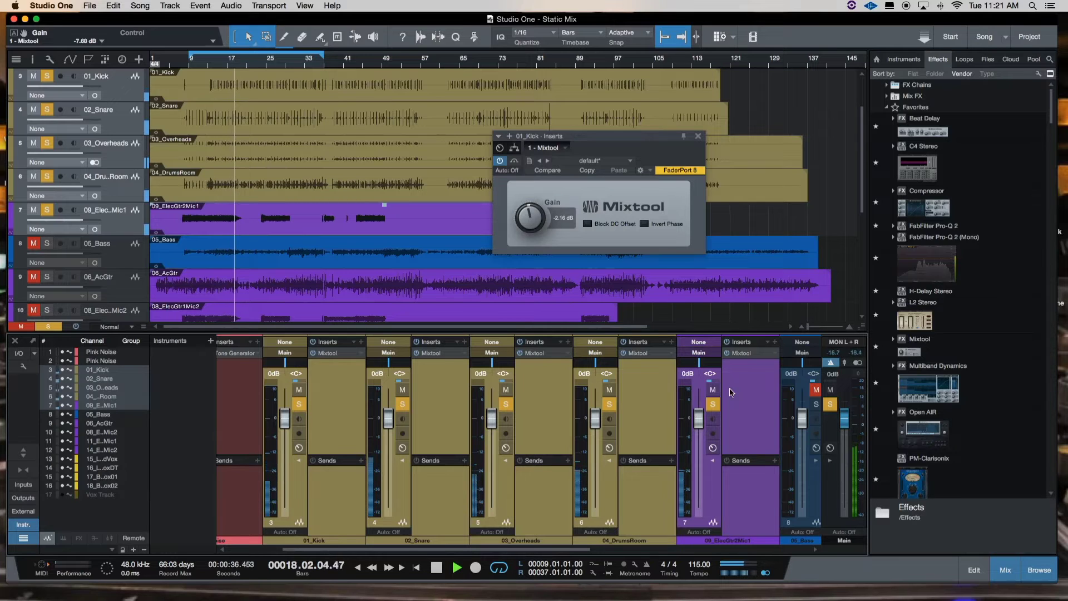
{"action": "key", "text": "space"}
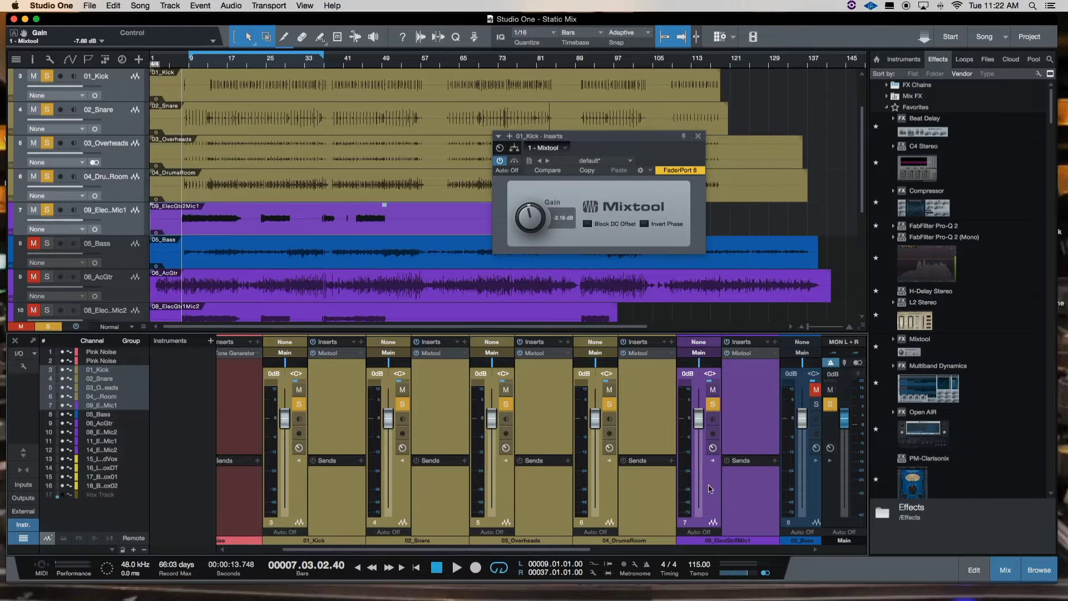
Reorder the tracks so that 05_Bass sits between 04_DrumsRoom and 09_ElecGtr2Mic1
{"action": "left_click_drag", "start_coordinate": [710, 489], "coordinate": [818, 493]}
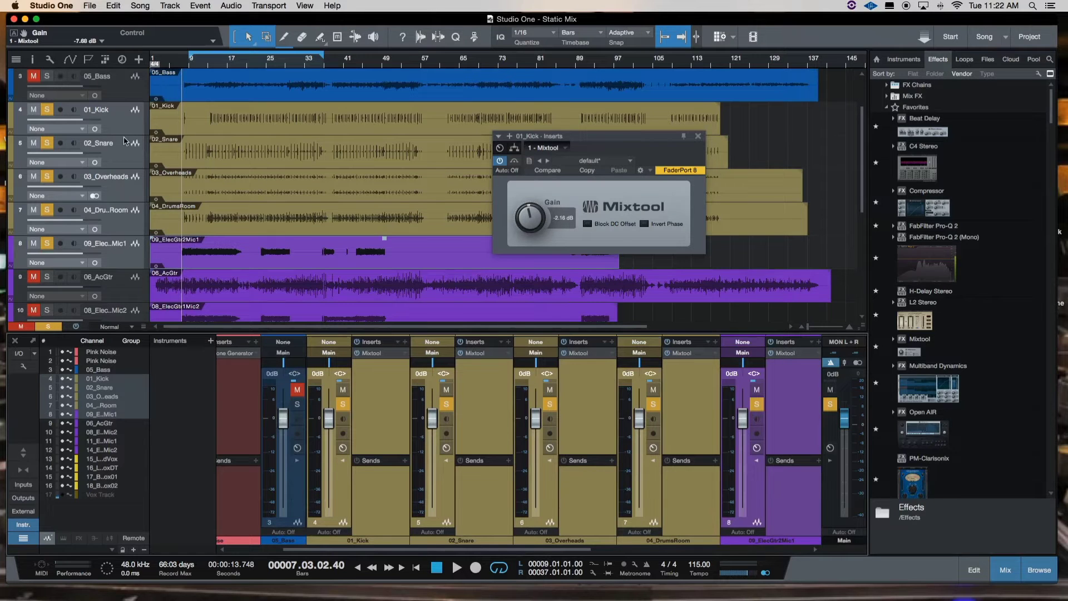
{"action": "left_click", "coordinate": [126, 95]}
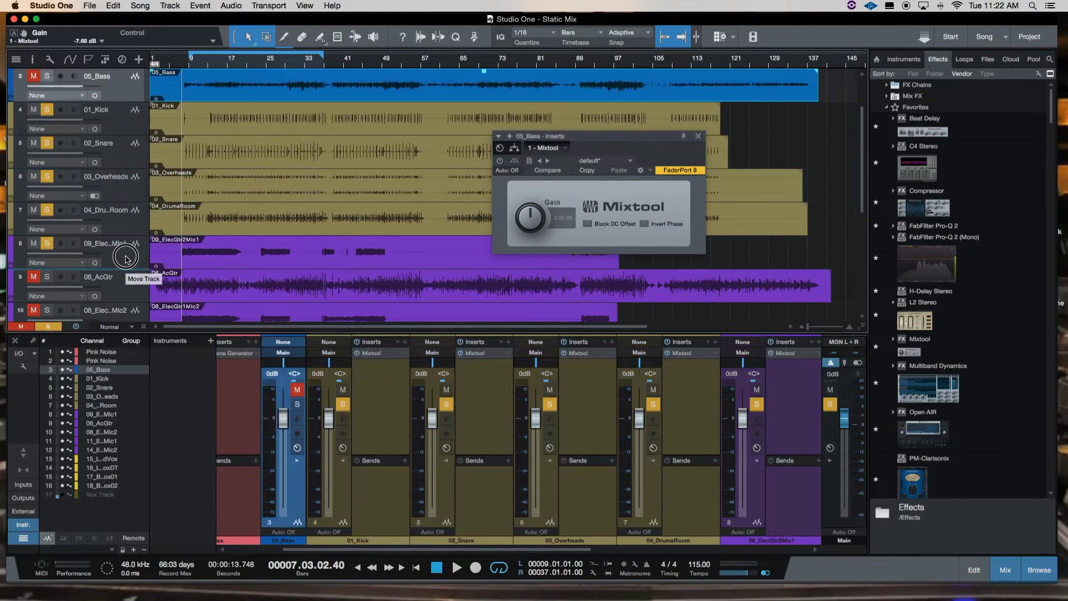
{"action": "left_click_drag", "start_coordinate": [126, 263], "coordinate": [126, 240]}
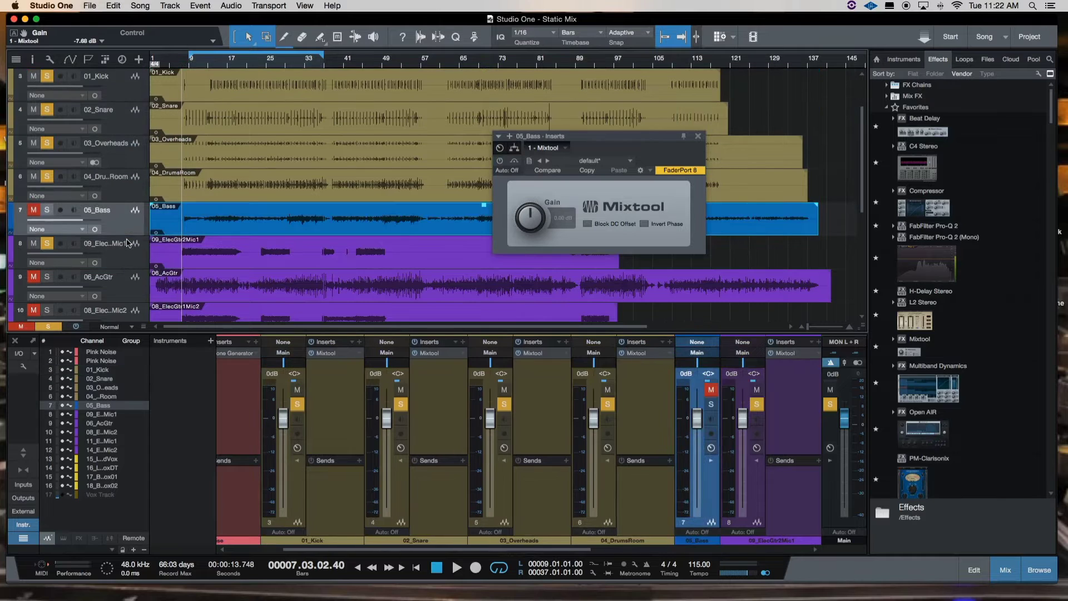
Expand and solo the 05_Bass channel with its Mixtool active, and set its gain to 1.68 dB during playback
{"action": "left_click", "coordinate": [711, 460]}
{"action": "left_click", "coordinate": [712, 404]}
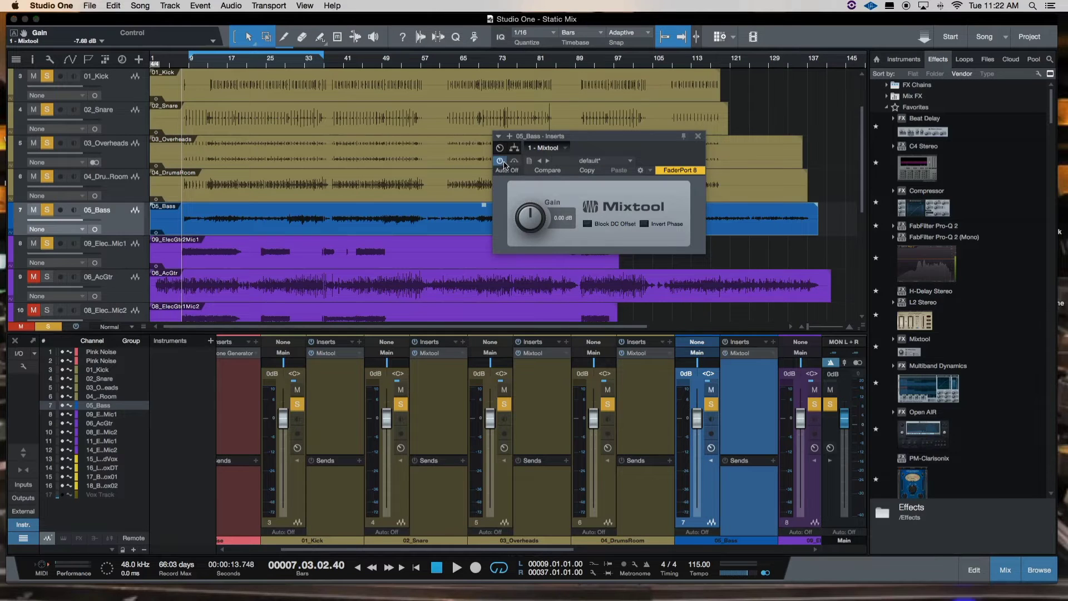
{"action": "key", "text": "space"}
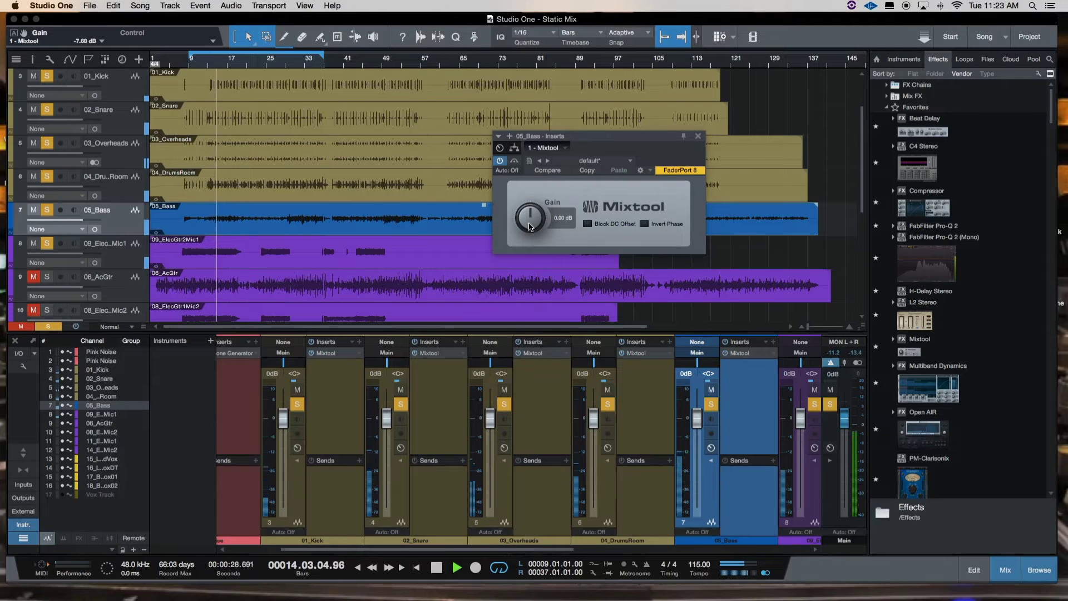
{"action": "left_click_drag", "start_coordinate": [529, 223], "coordinate": [530, 226]}
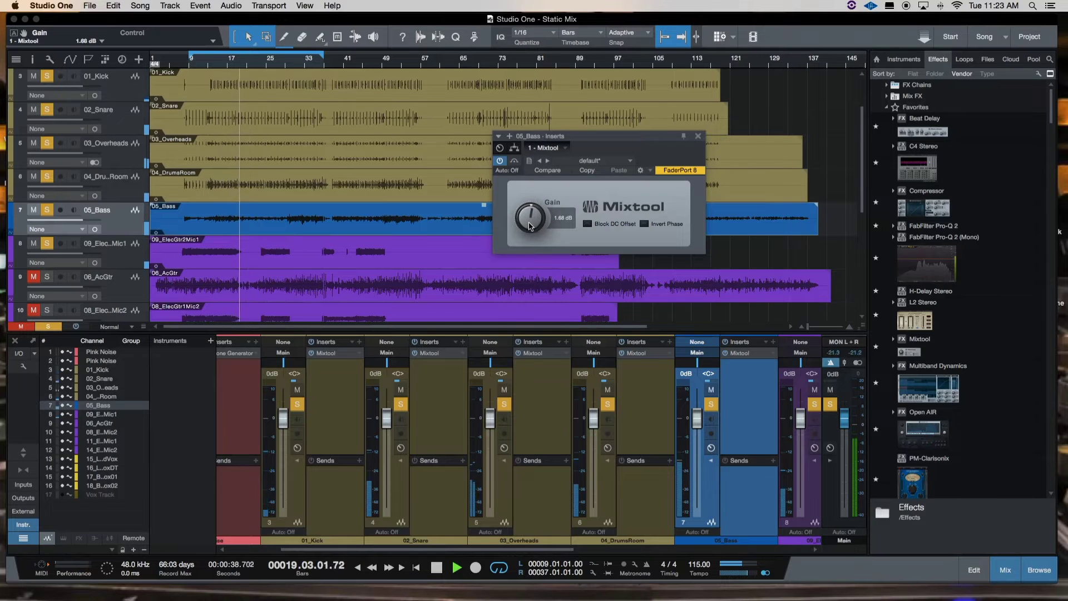
{"action": "key", "text": "space"}
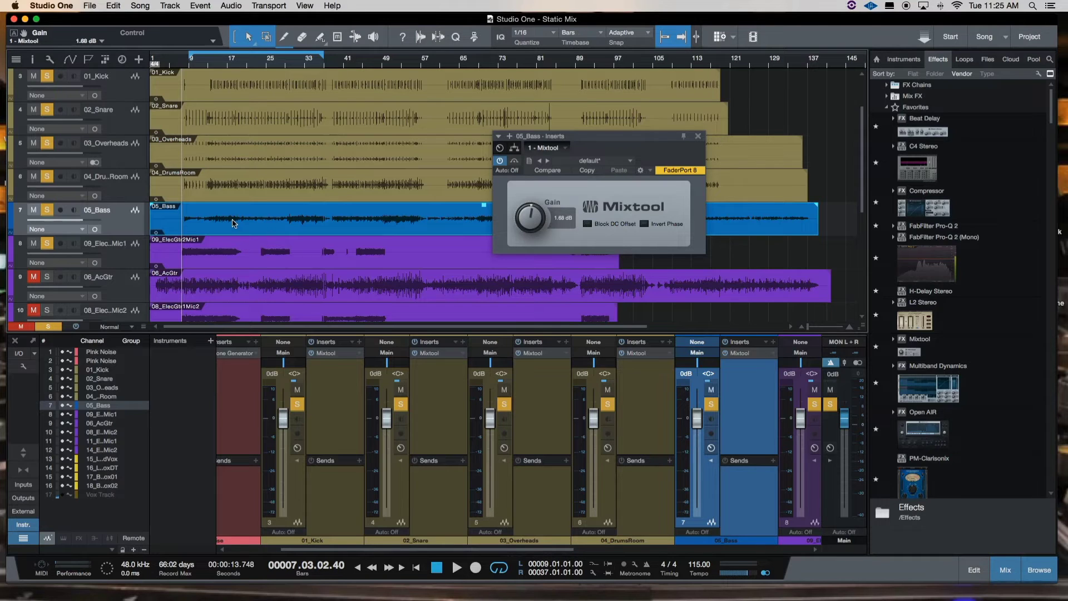
{"action": "key", "text": "space"}
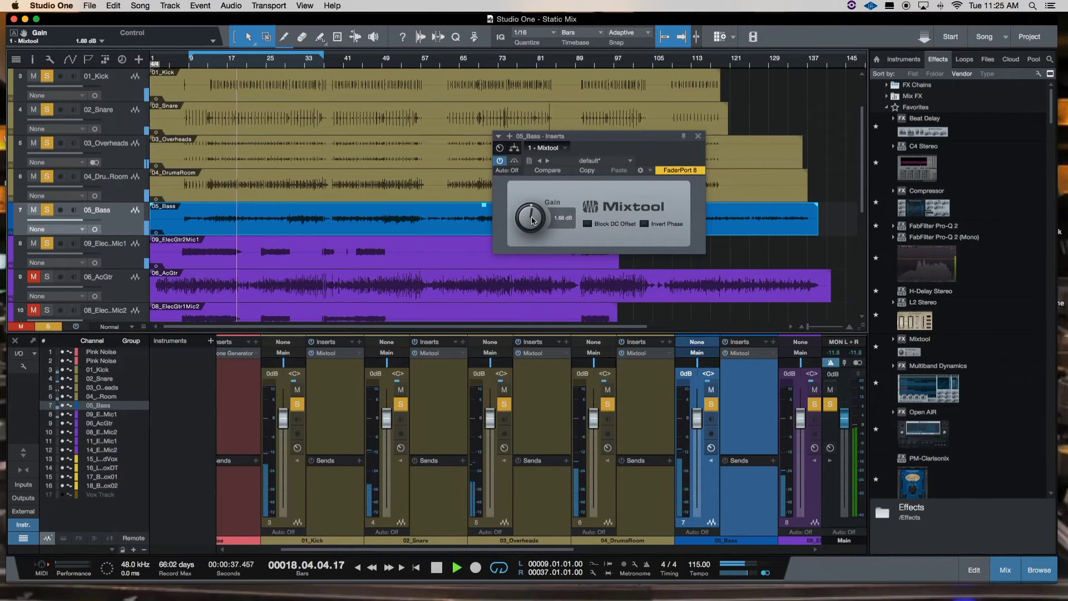
Stop playback and bypass the Mixtool on every channel from 01_Kick through 09_ElecGtr2Mic1
{"action": "key", "text": "space"}
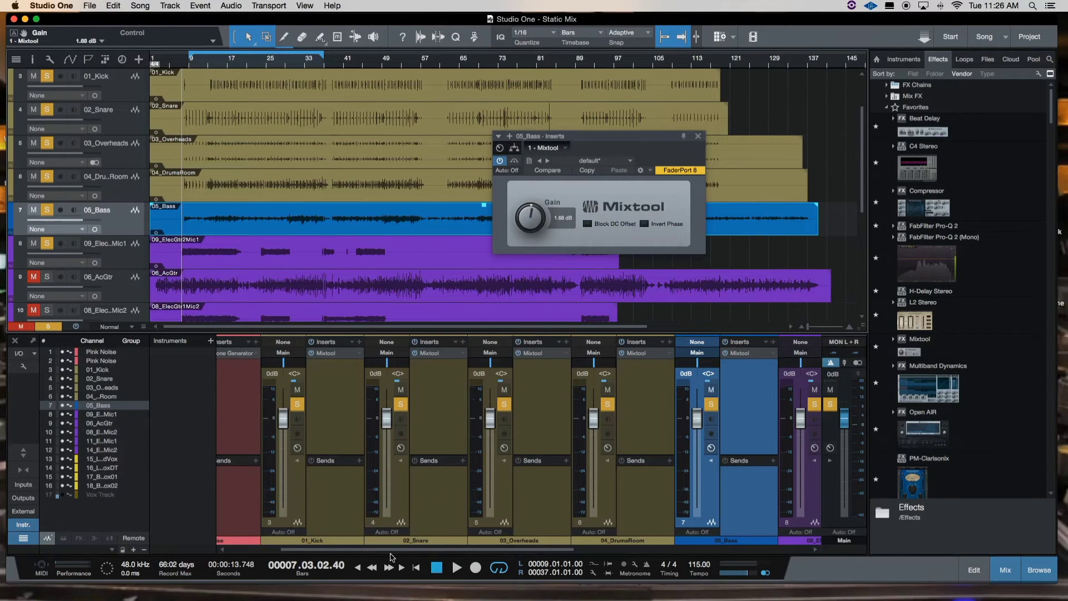
{"action": "left_click_drag", "start_coordinate": [393, 553], "coordinate": [452, 555]}
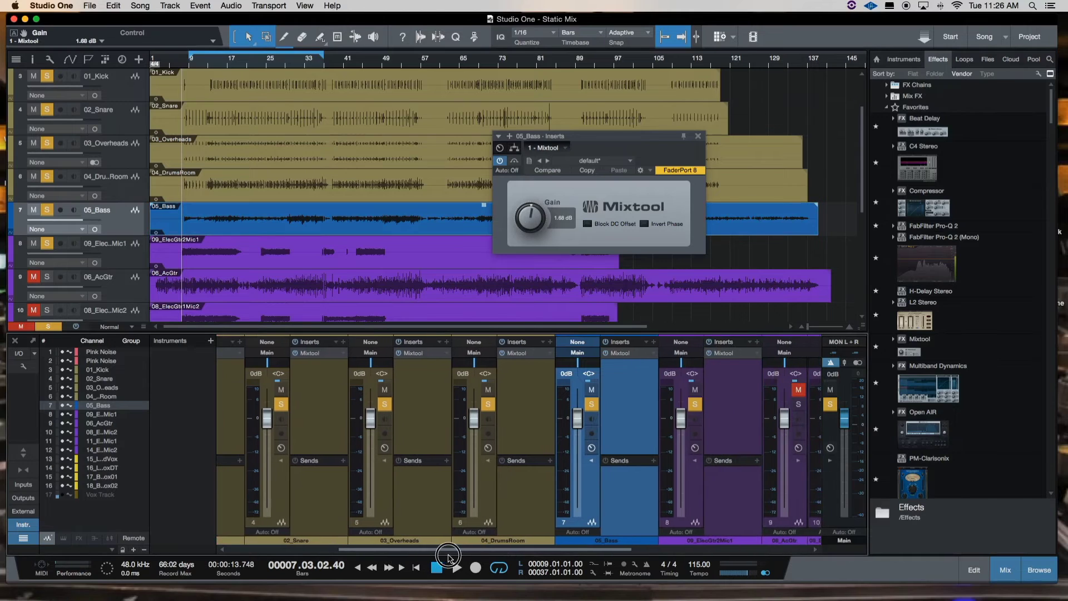
{"action": "left_click", "coordinate": [710, 354]}
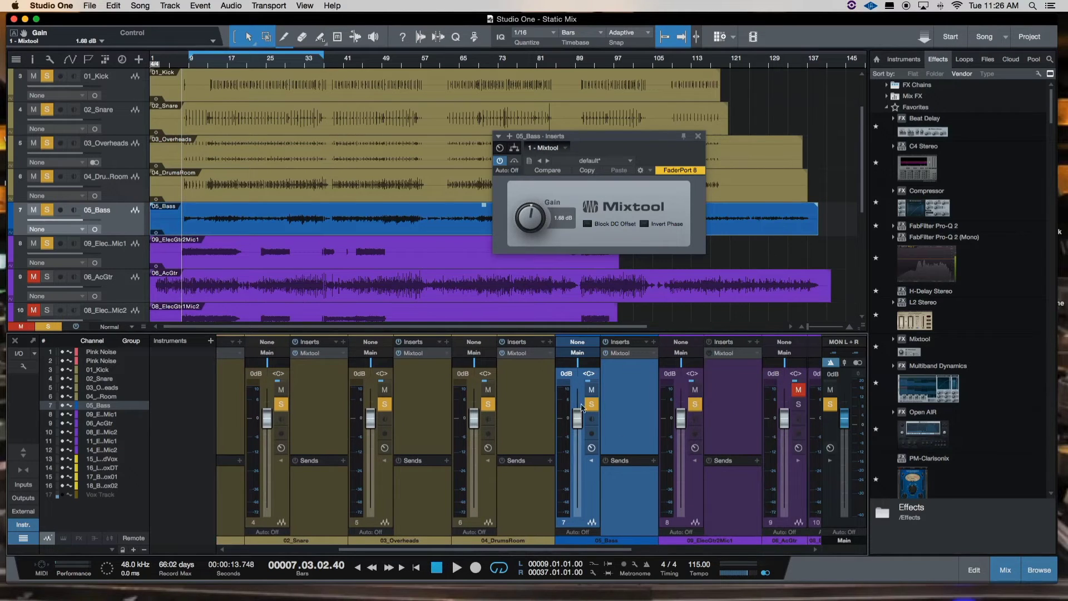
{"action": "left_click", "coordinate": [605, 354]}
{"action": "left_click", "coordinate": [399, 353]}
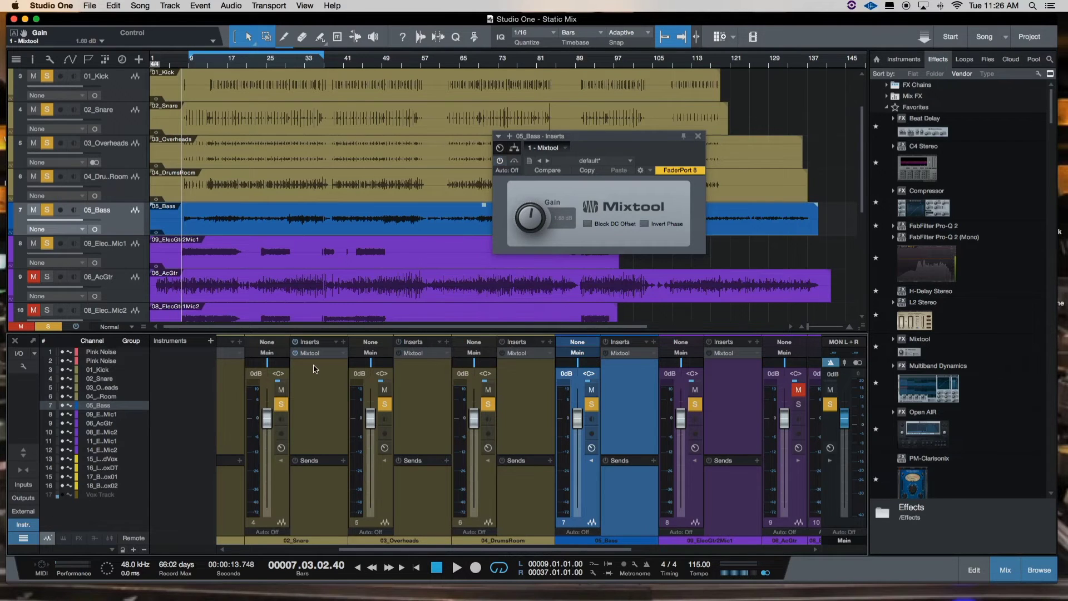
{"action": "left_click", "coordinate": [296, 354]}
{"action": "left_click_drag", "start_coordinate": [364, 549], "coordinate": [301, 550]}
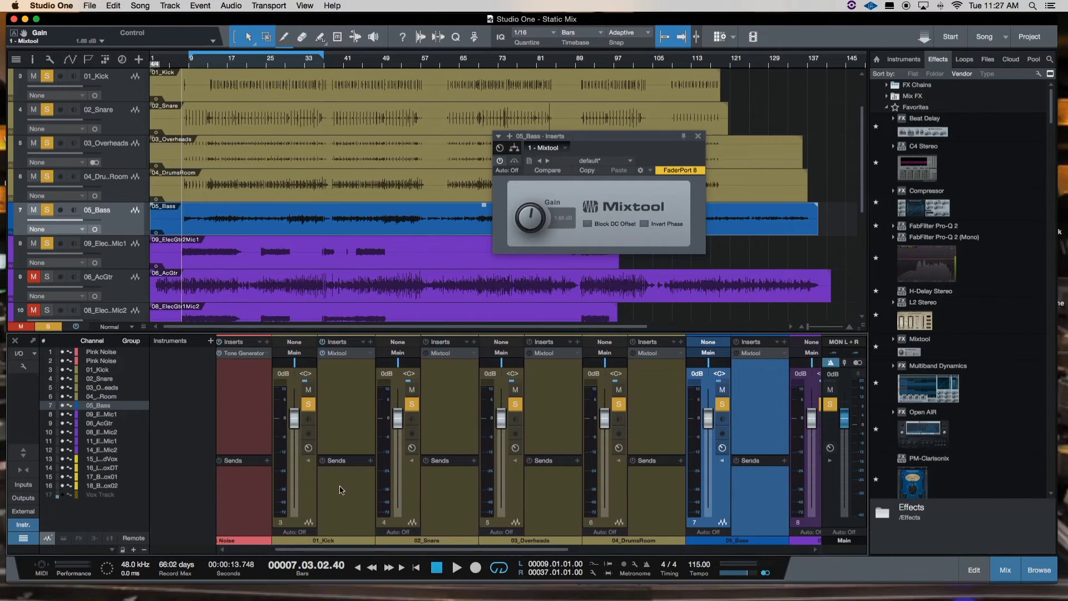
{"action": "left_click", "coordinate": [322, 353]}
Play the passage with the Mixtools bypassed and select all channels from 01_Kick through 09_ElecGtr2Mic1
{"action": "left_click_drag", "start_coordinate": [318, 551], "coordinate": [393, 551]}
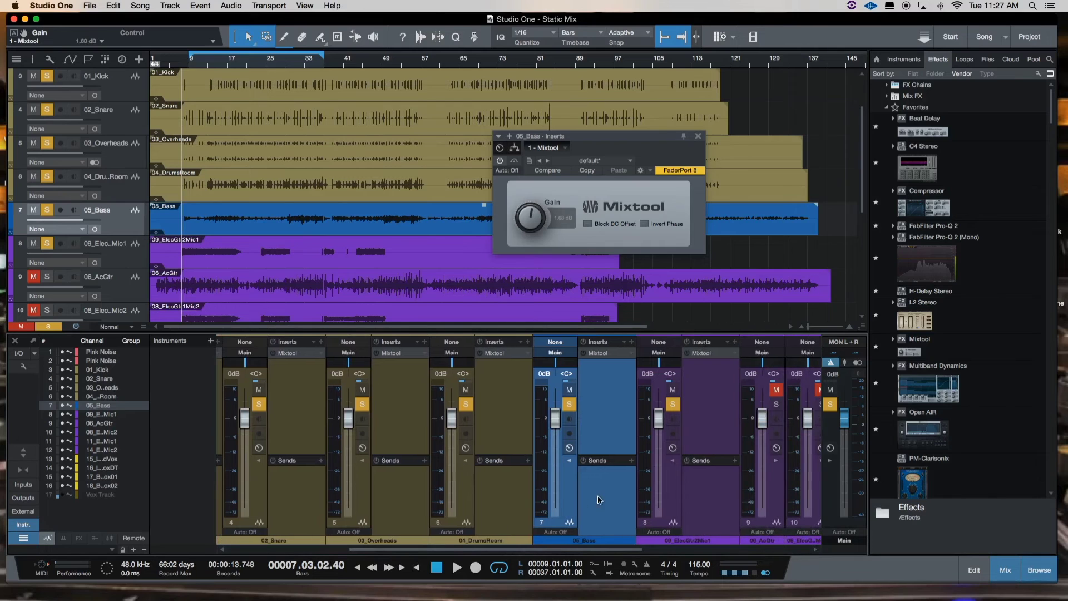
{"action": "key", "text": "space"}
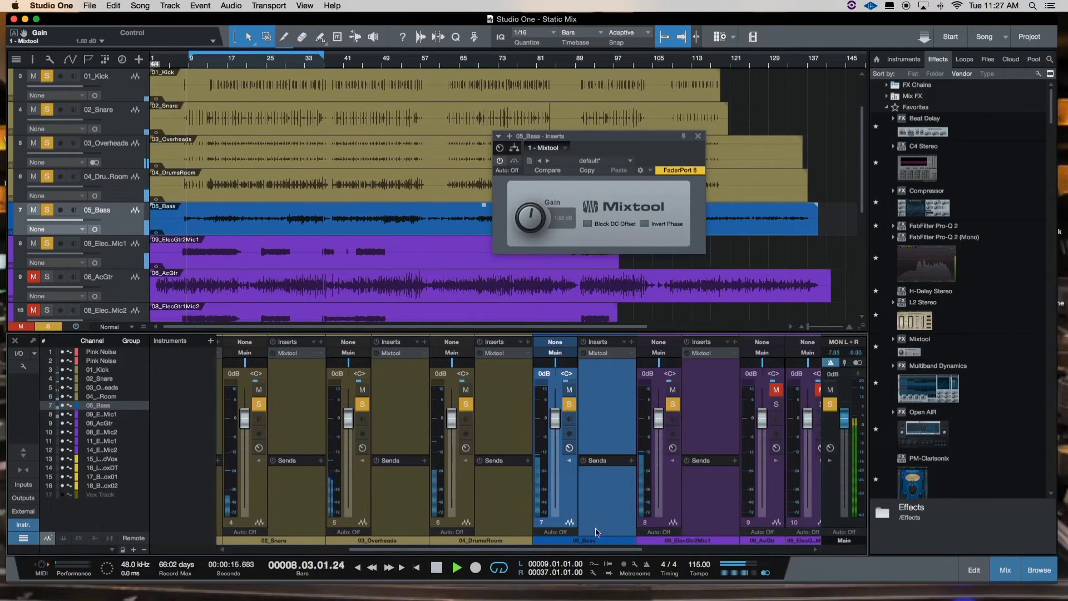
{"action": "left_click", "coordinate": [682, 508]}
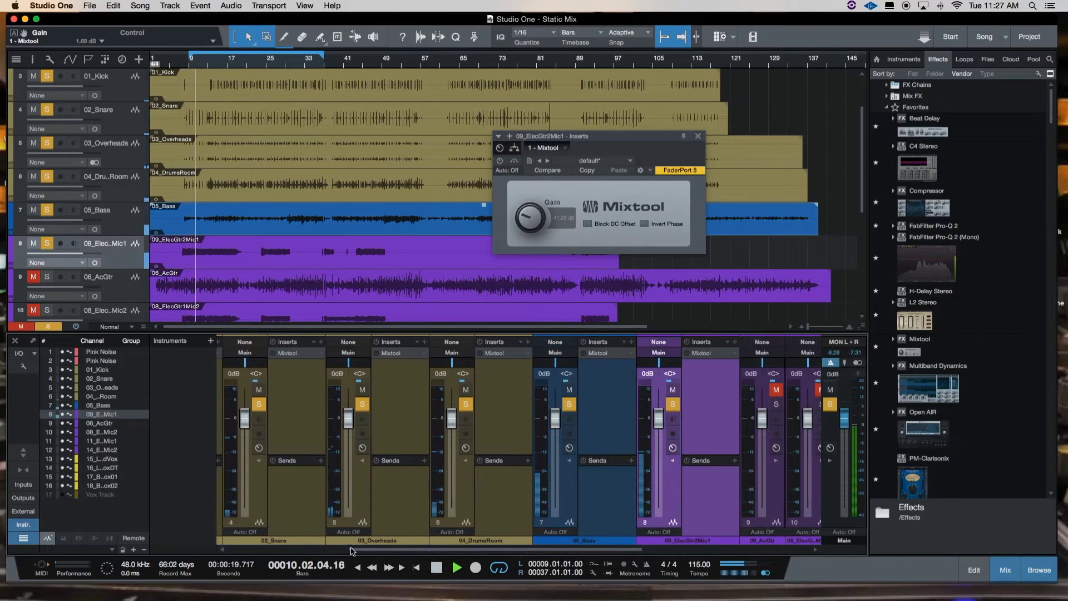
{"action": "left_click_drag", "start_coordinate": [340, 550], "coordinate": [298, 553]}
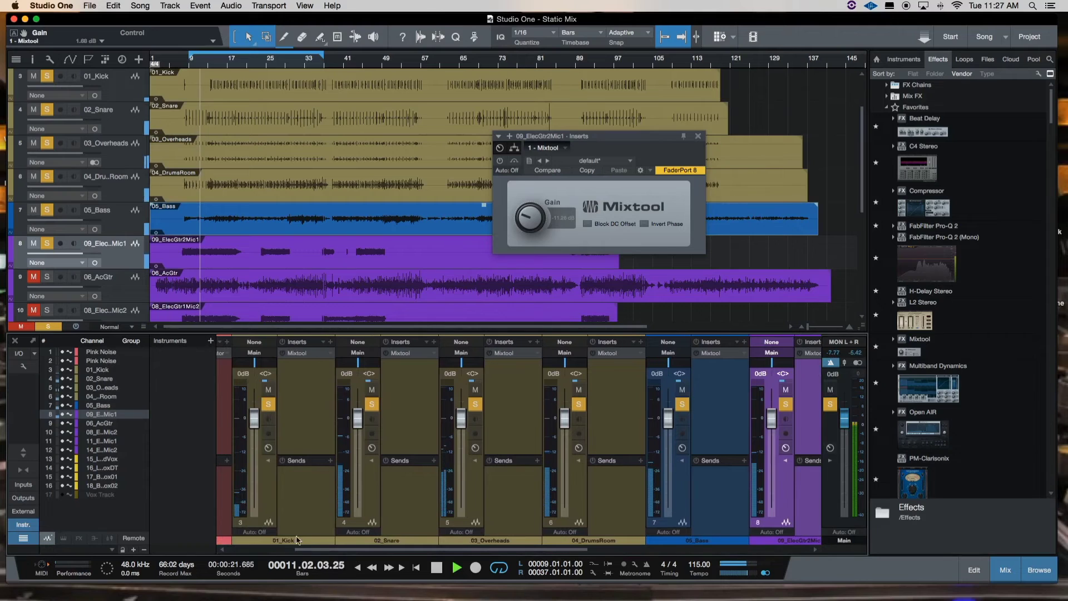
{"action": "left_click", "coordinate": [266, 503], "text": "shift"}
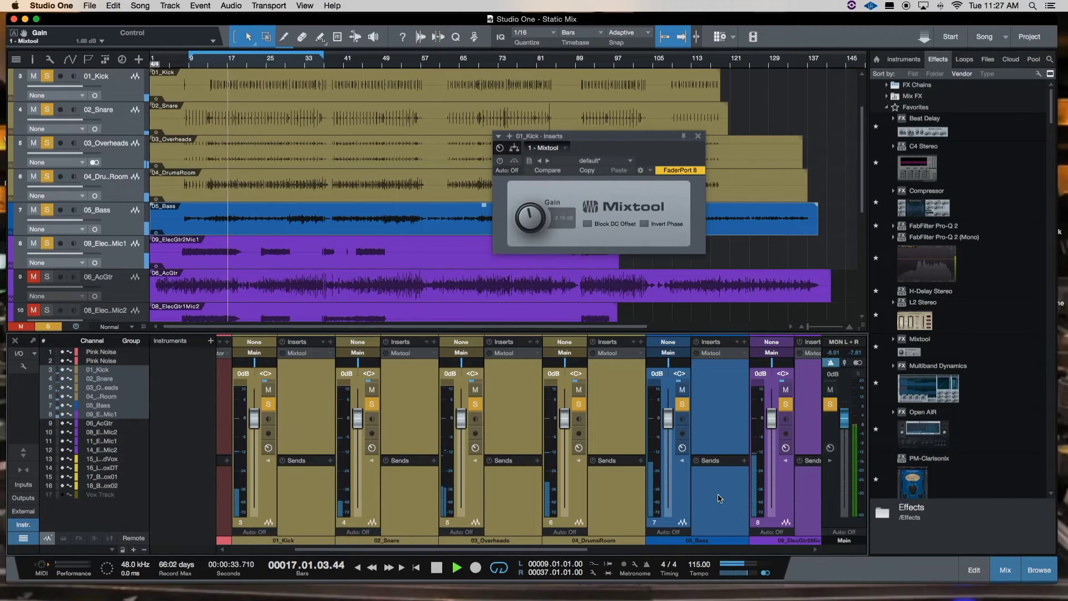
{"action": "key", "text": "space"}
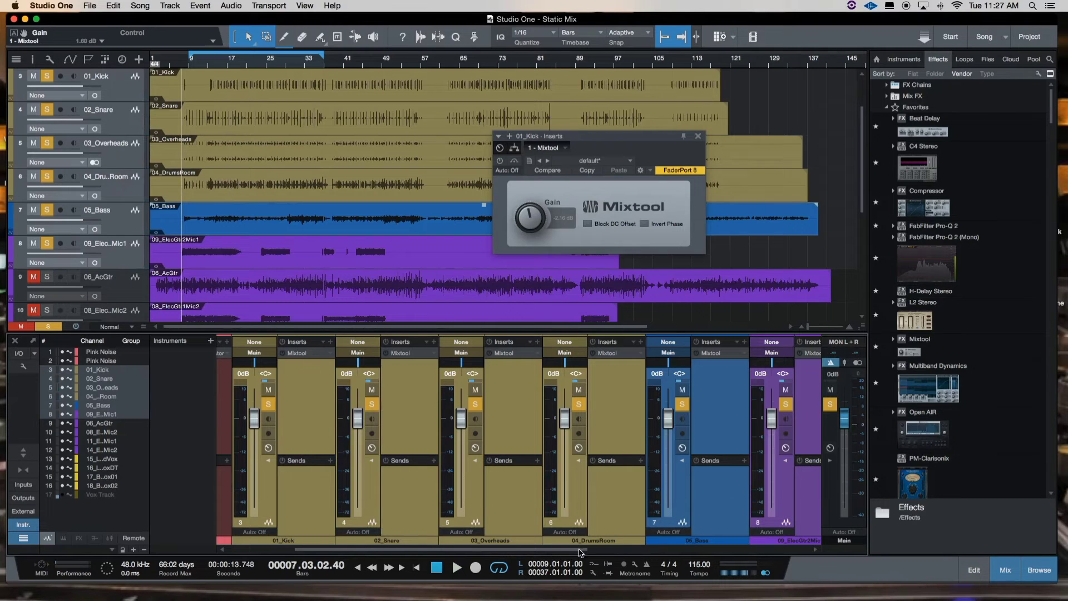
Reactivate the Mixtools on the selected channels and play the passage again for comparison
{"action": "left_click_drag", "start_coordinate": [580, 552], "coordinate": [610, 552]}
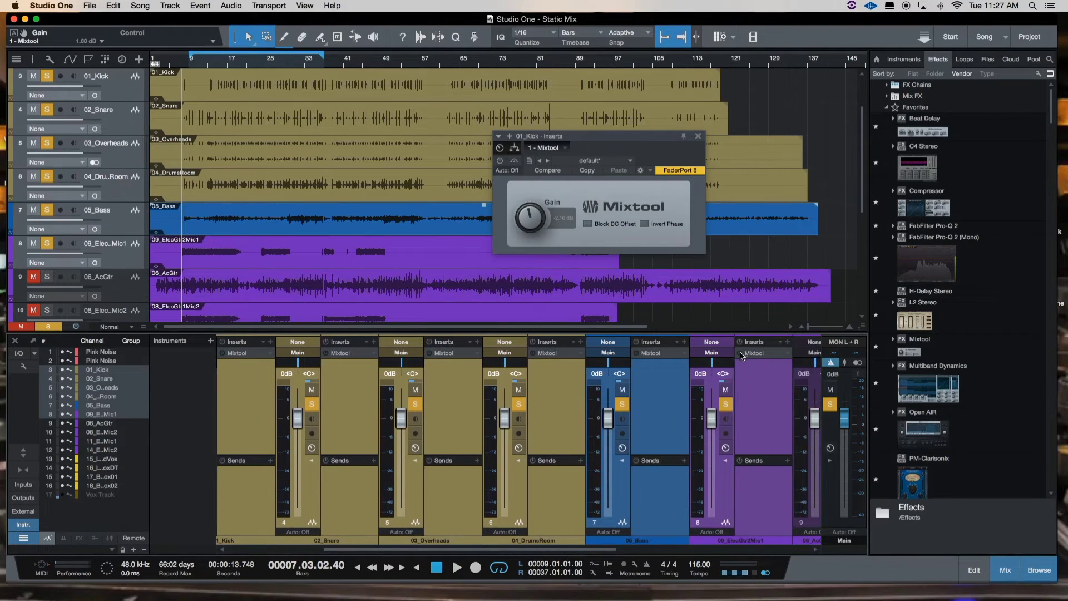
{"action": "key", "text": "space"}
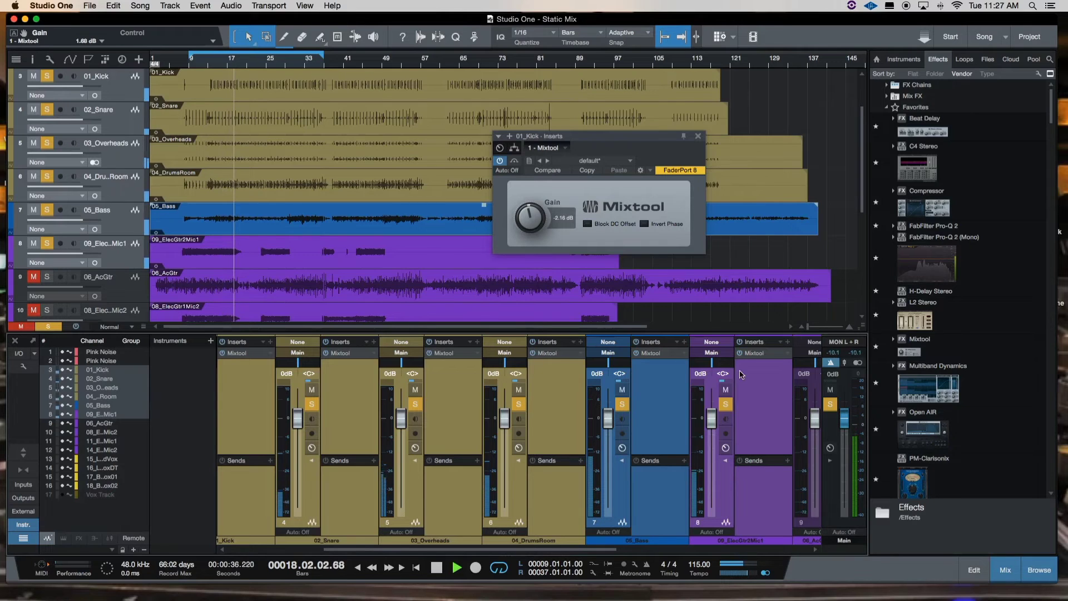
{"action": "key", "text": "space"}
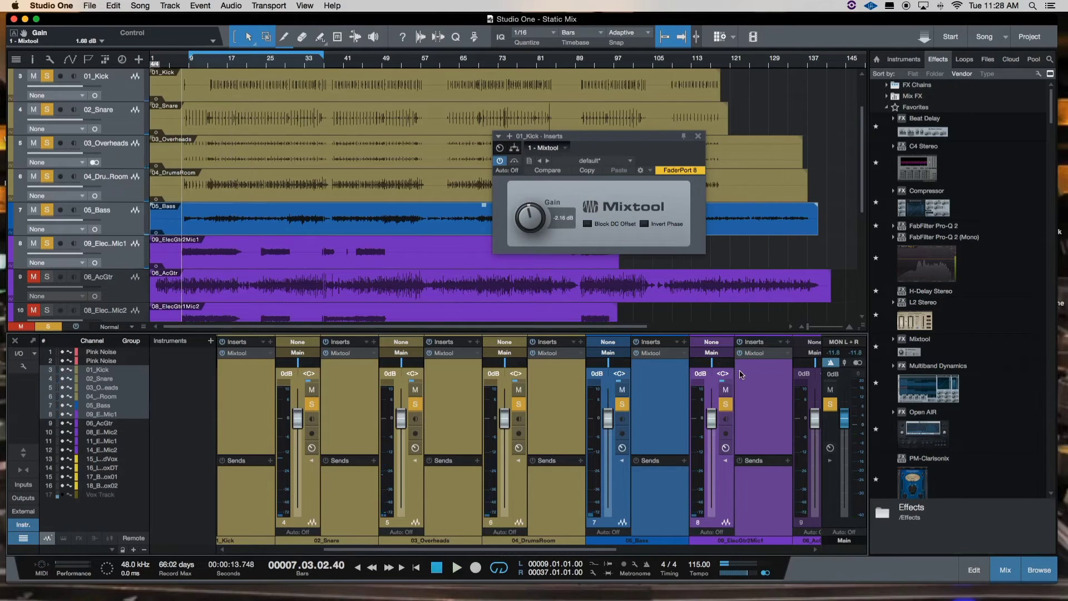